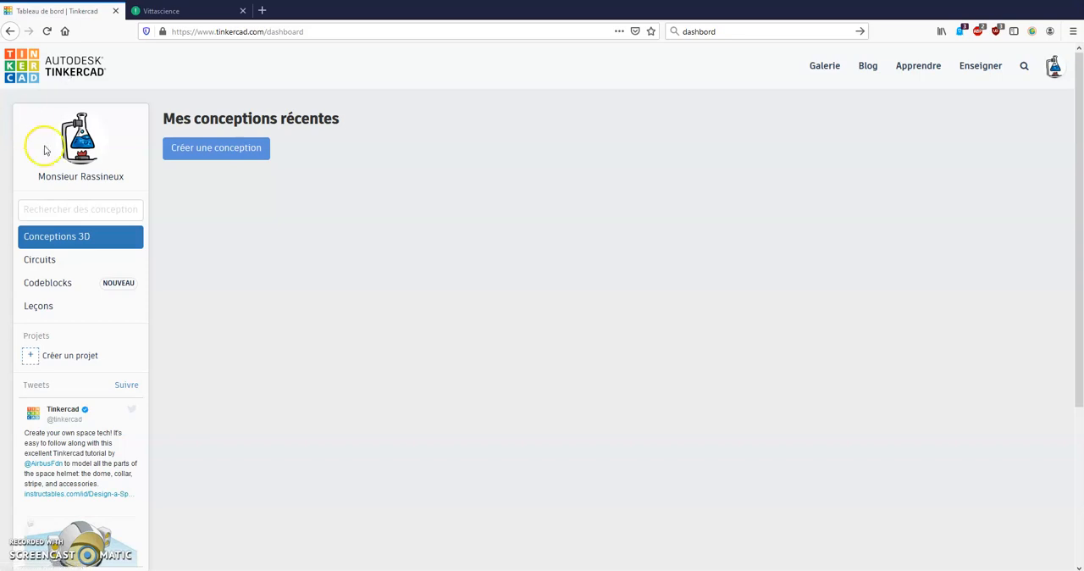
# Create a new circuit from the Circuits section and search its components for "arduino"
pyautogui.click(91, 259)
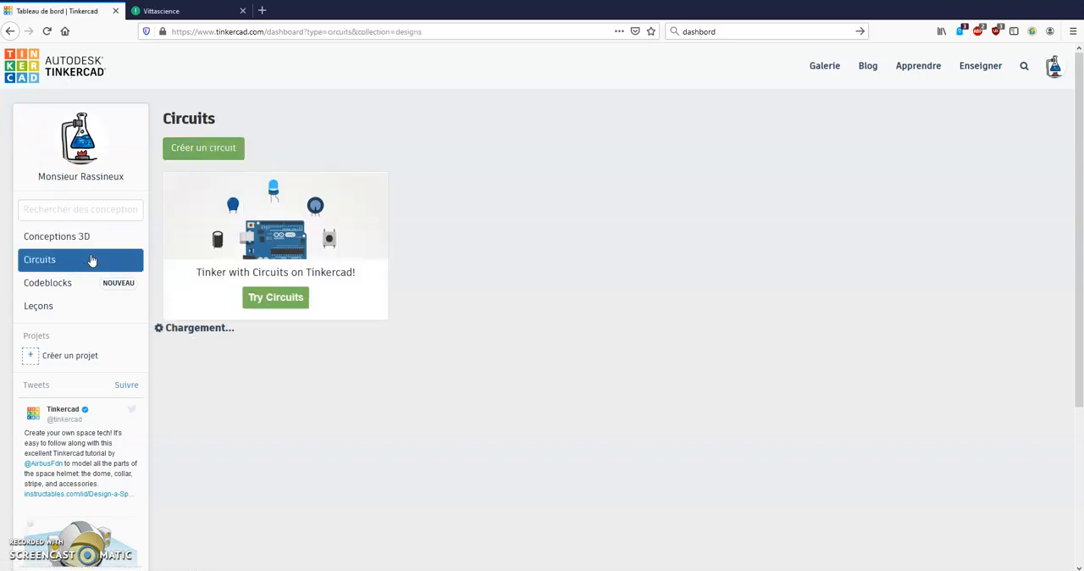
pyautogui.click(178, 149)
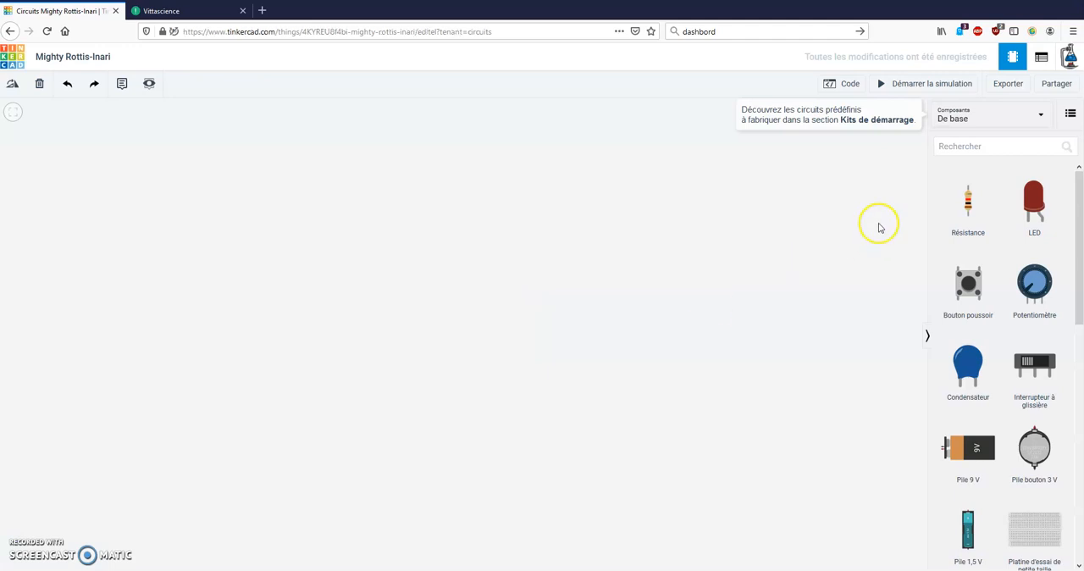
pyautogui.click(974, 147)
pyautogui.write('arduino')
pyautogui.press('Return')
# Place an Arduino Uno R3 board on the empty workspace and frame the view around it
pyautogui.click(971, 211)
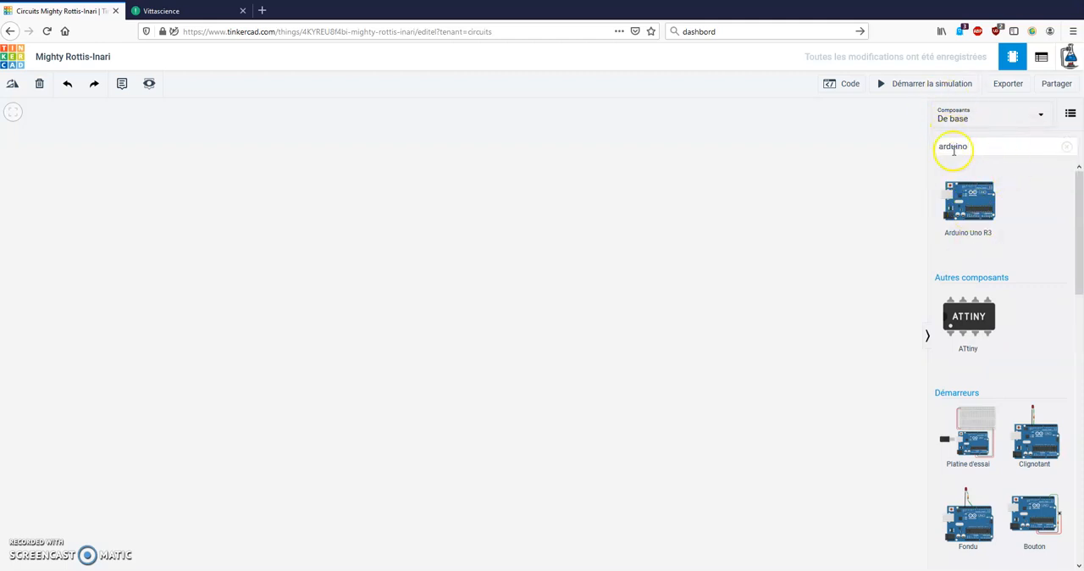
pyautogui.moveTo(969, 203); pyautogui.dragTo(216, 375)
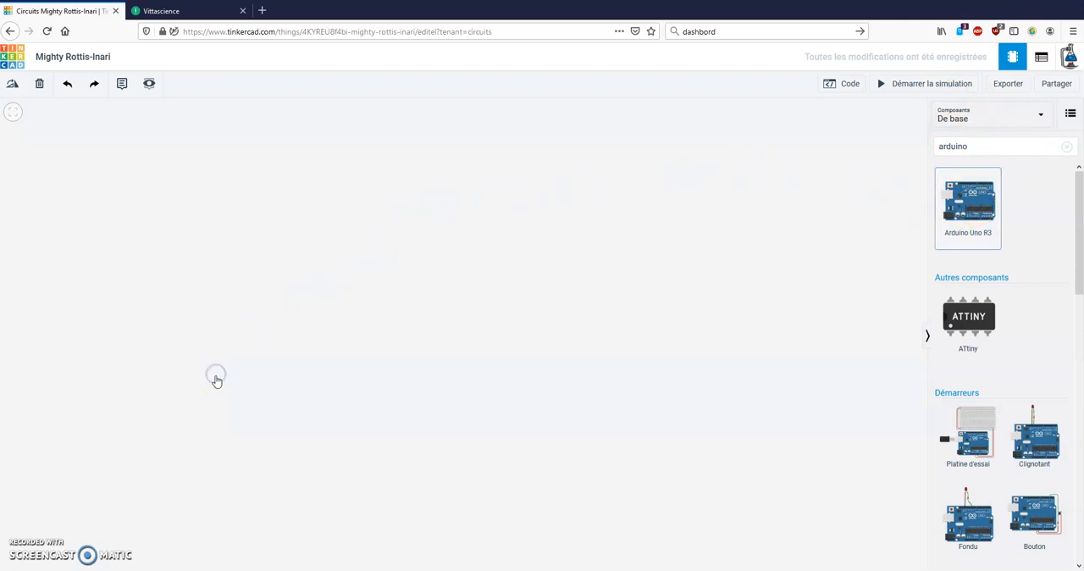
pyautogui.scroll(2, 649, 343)
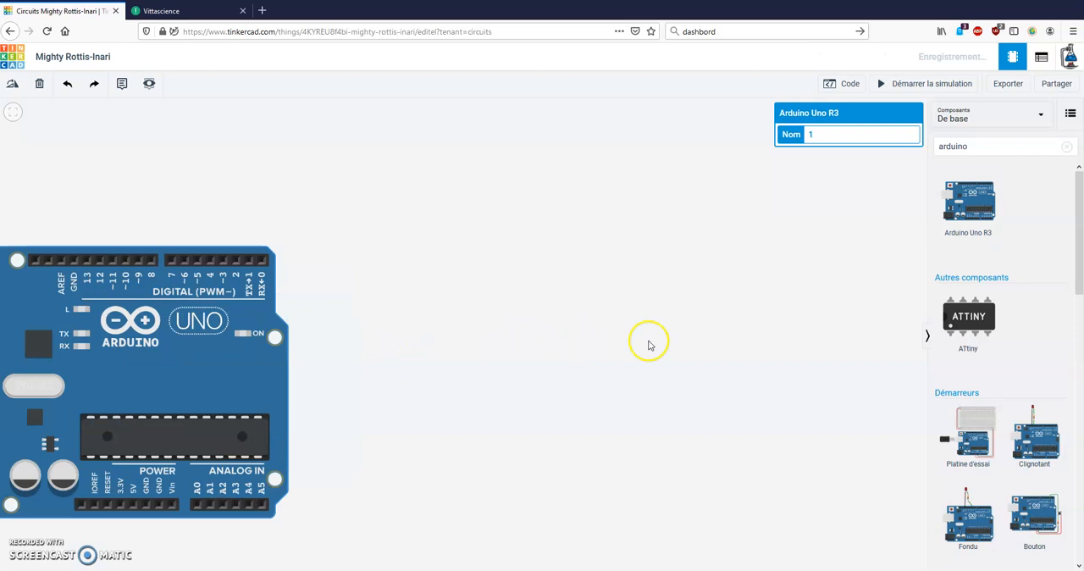
pyautogui.scroll(-1, 325, 384)
pyautogui.scroll(-2, 162, 387)
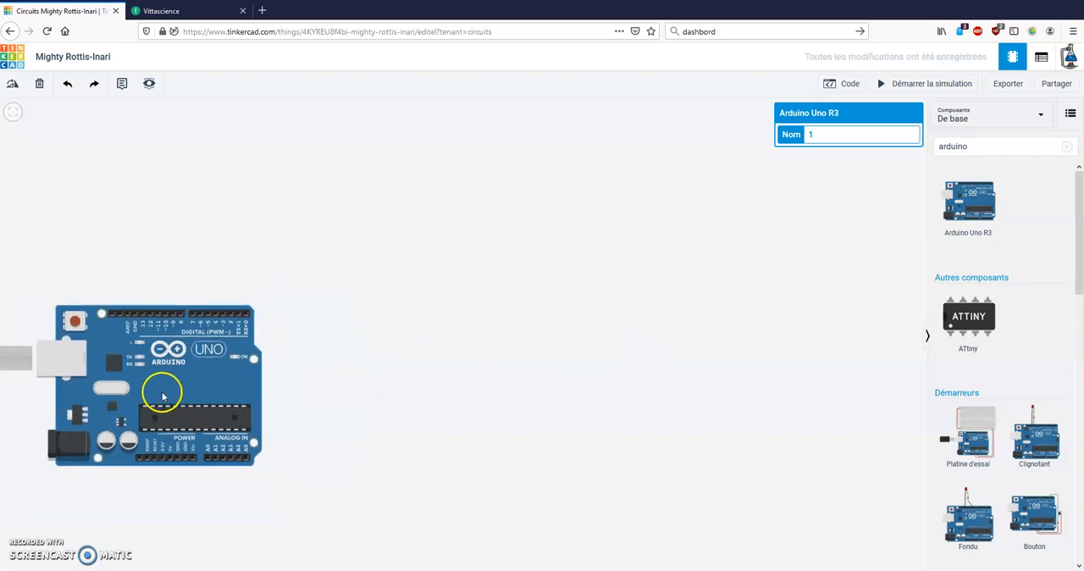
pyautogui.moveTo(260, 284); pyautogui.dragTo(284, 253)
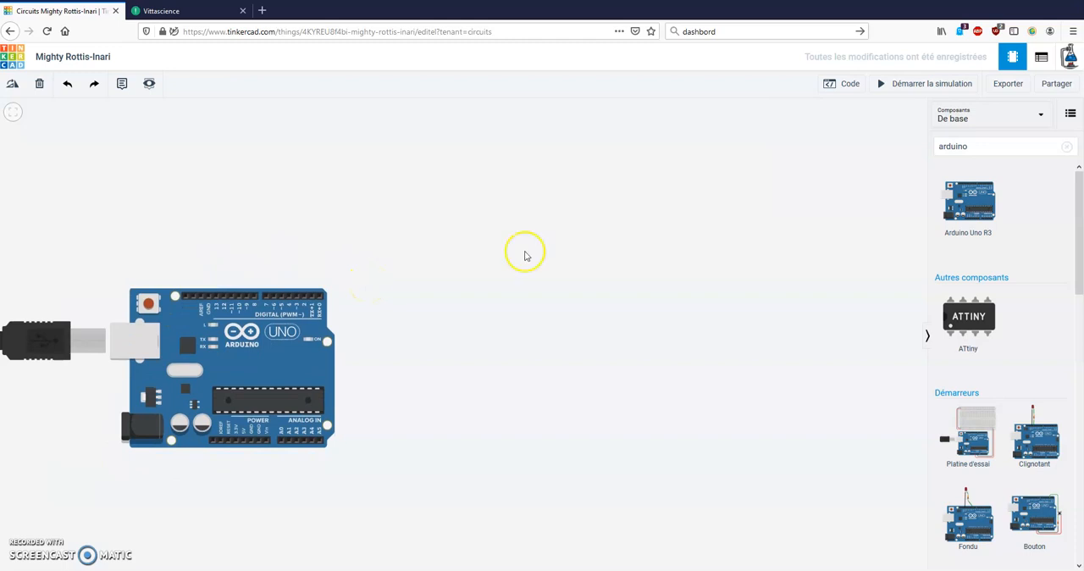
# Search the components for "plat" and place two overlapping full-size breadboards (Platine d'essai) beside the Arduino
pyautogui.doubleClick(998, 148)
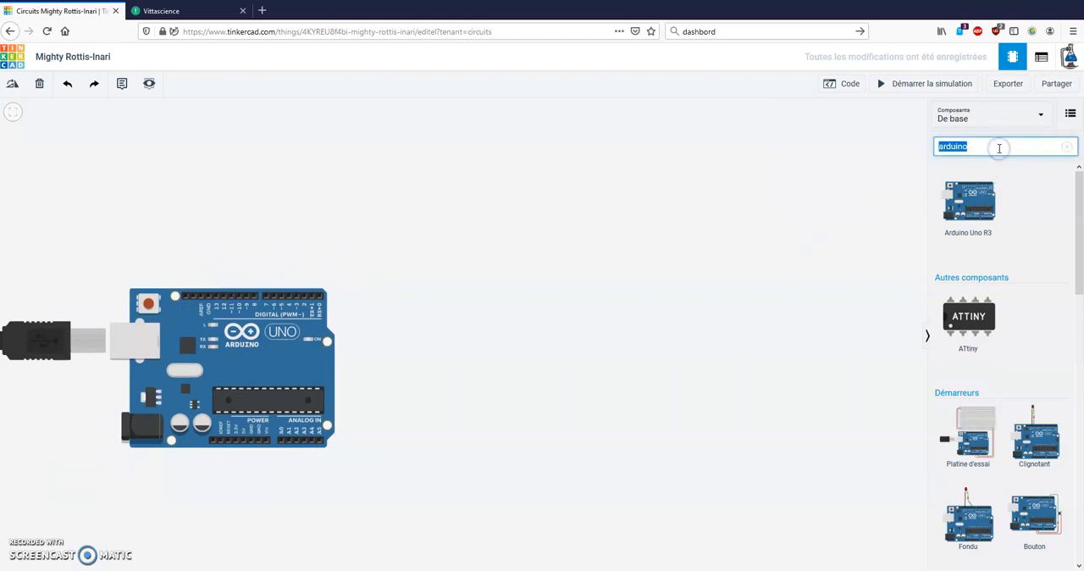
pyautogui.write('plat')
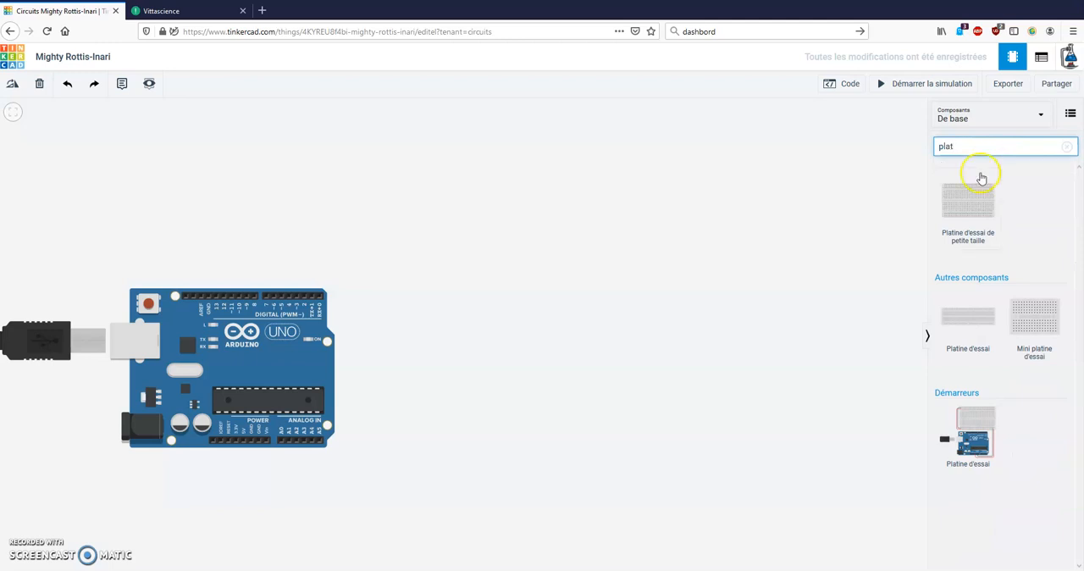
pyautogui.moveTo(970, 316); pyautogui.dragTo(885, 328)
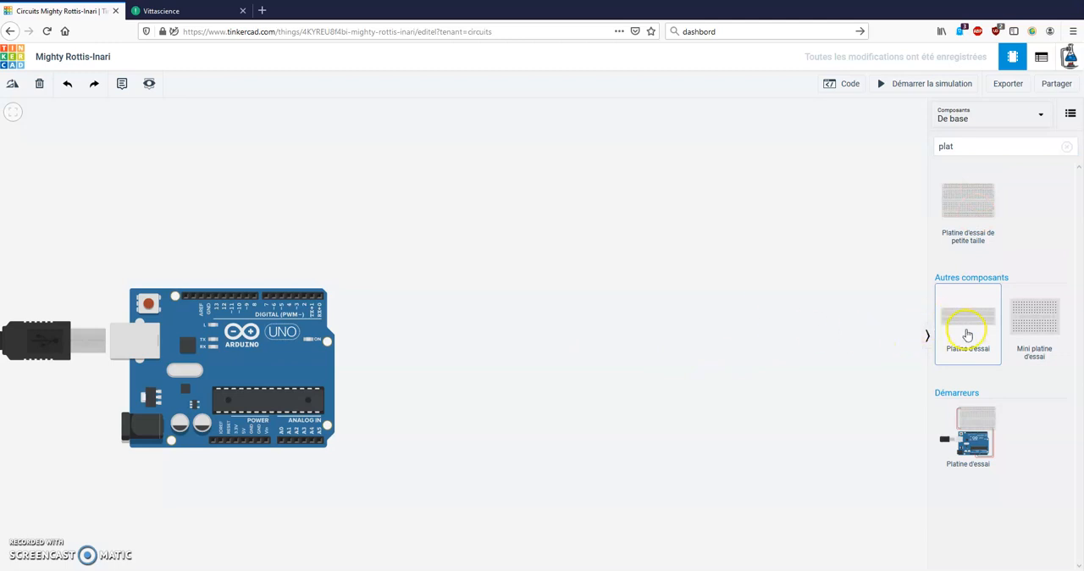
pyautogui.click(974, 333)
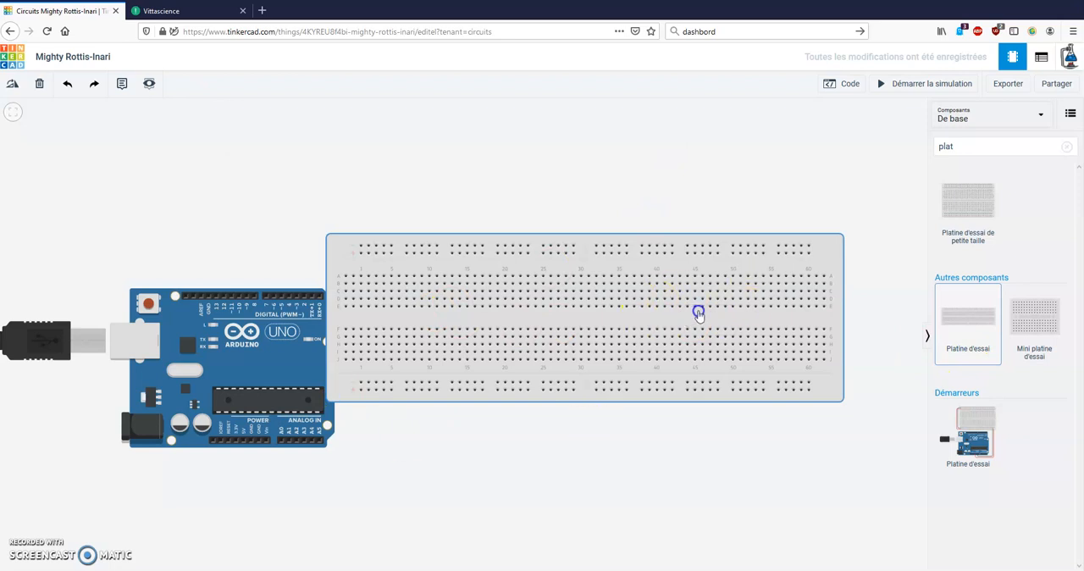
pyautogui.click(848, 360)
pyautogui.moveTo(658, 382); pyautogui.dragTo(625, 389)
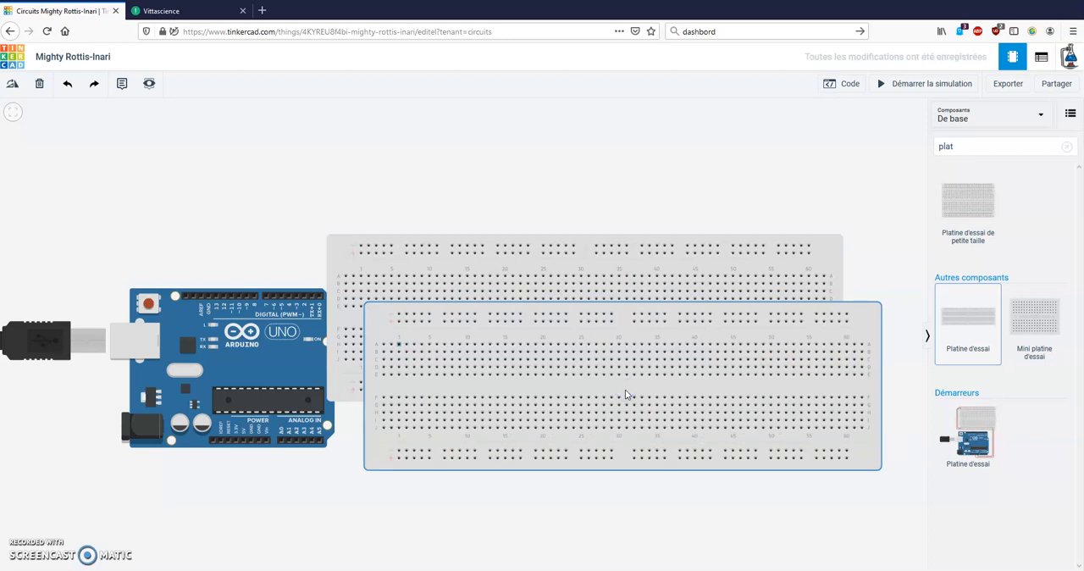
pyautogui.click(625, 389)
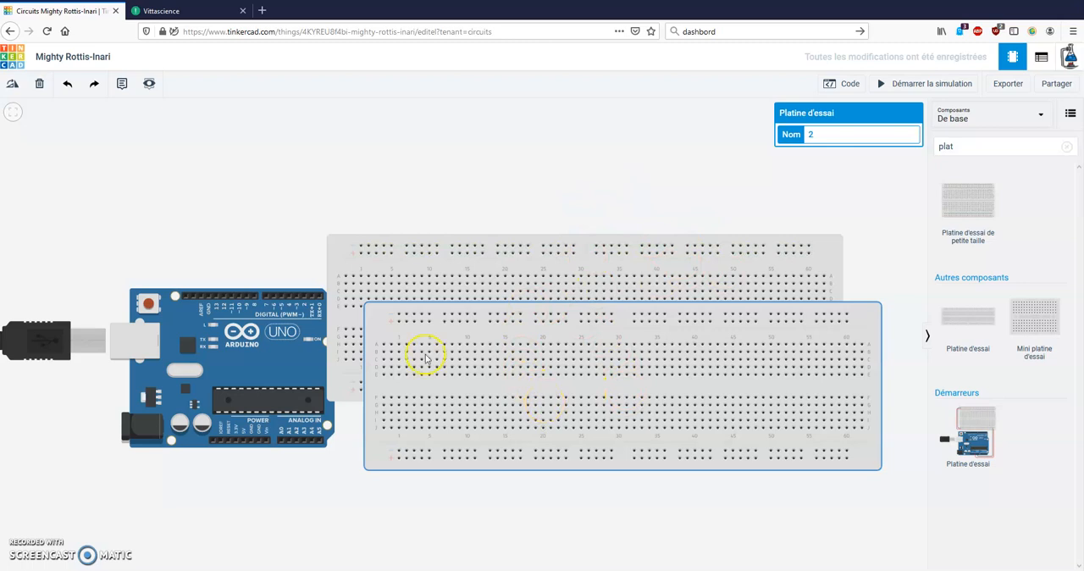
pyautogui.scroll(2, 391, 366)
pyautogui.scroll(-2, 391, 366)
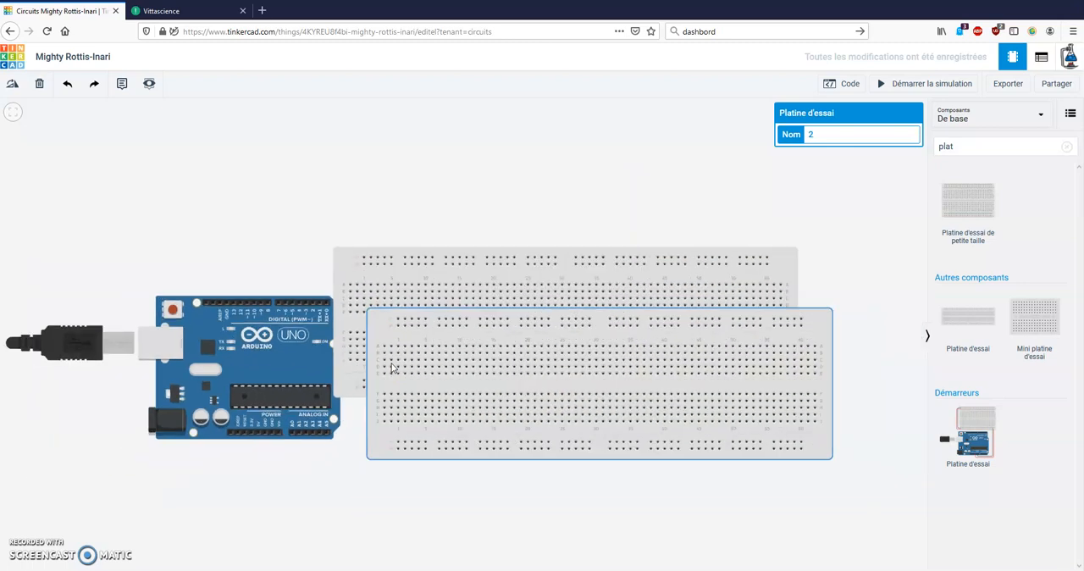
pyautogui.click(745, 270)
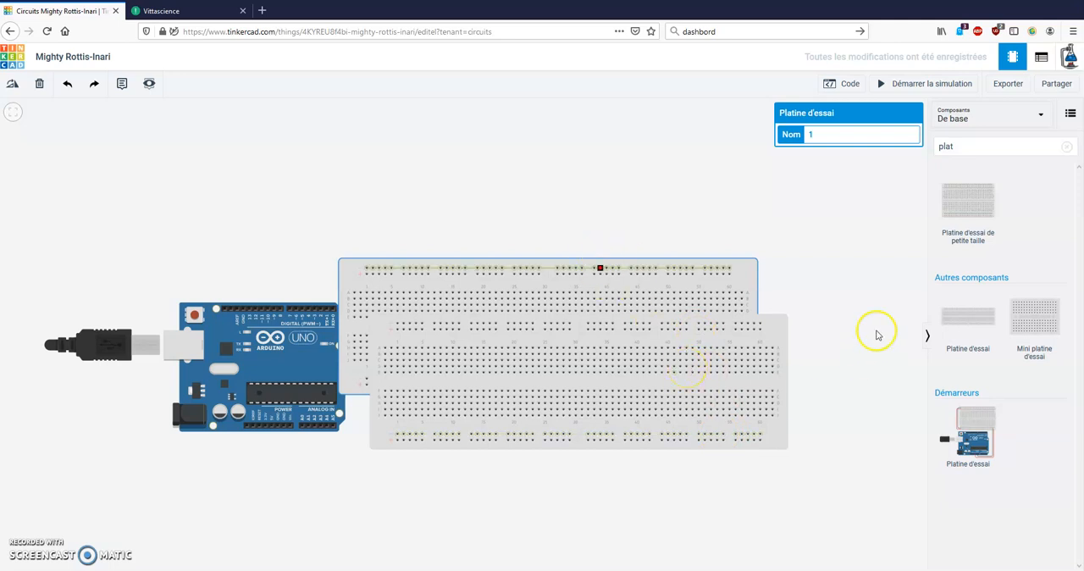
# Search the components for "buzzer" and place a piezo element (Élément piézoélectrique) above the breadboards
pyautogui.click(997, 144)
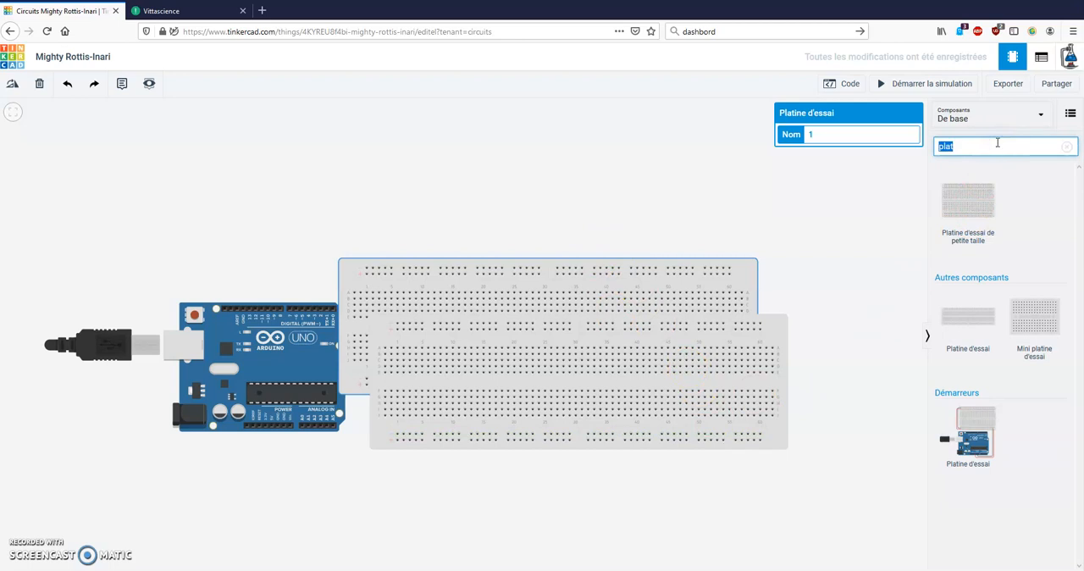
pyautogui.write('zzer')
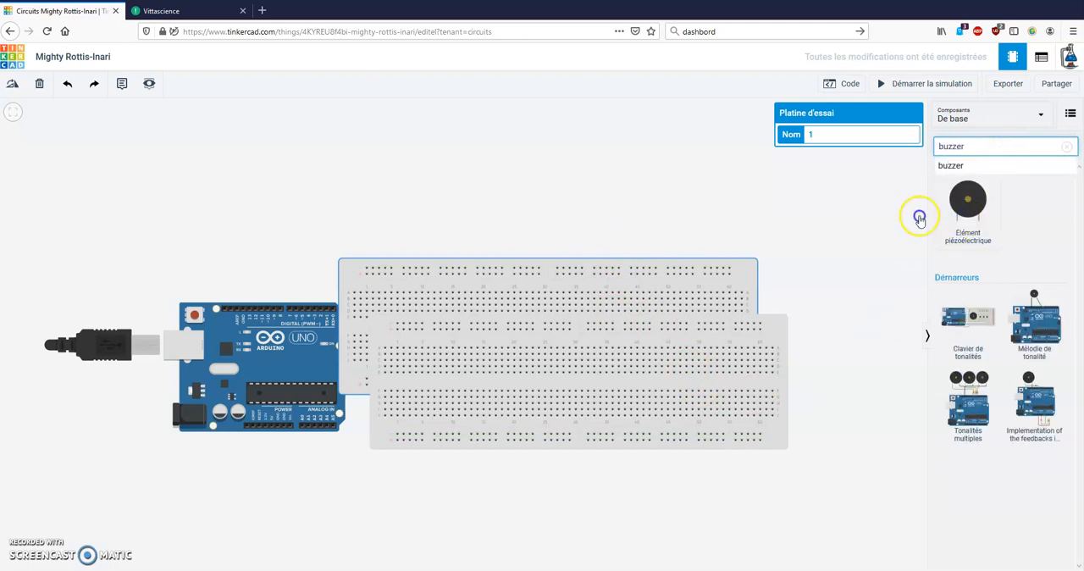
pyautogui.click(963, 217)
pyautogui.click(457, 161)
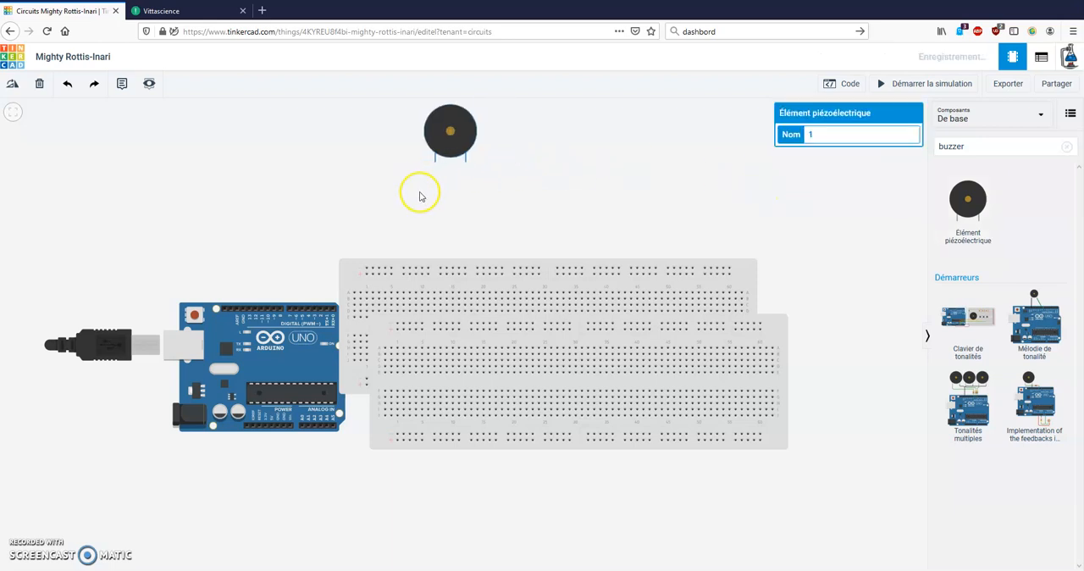
pyautogui.click(311, 224)
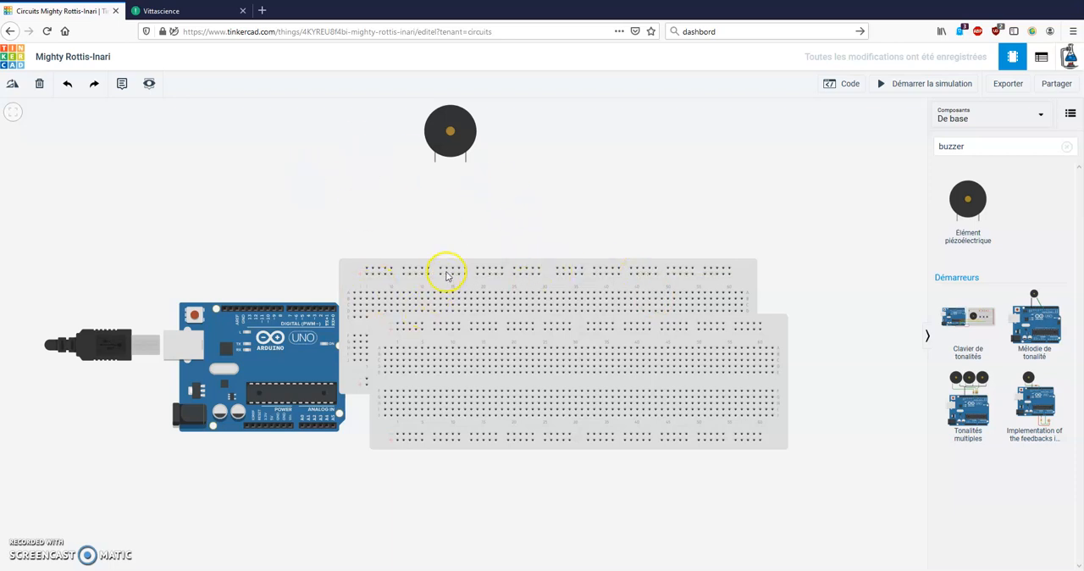
# Delete the rear overlapping breadboard and move the buzzer just above the Arduino's digital pins
pyautogui.moveTo(592, 309); pyautogui.dragTo(727, 314)
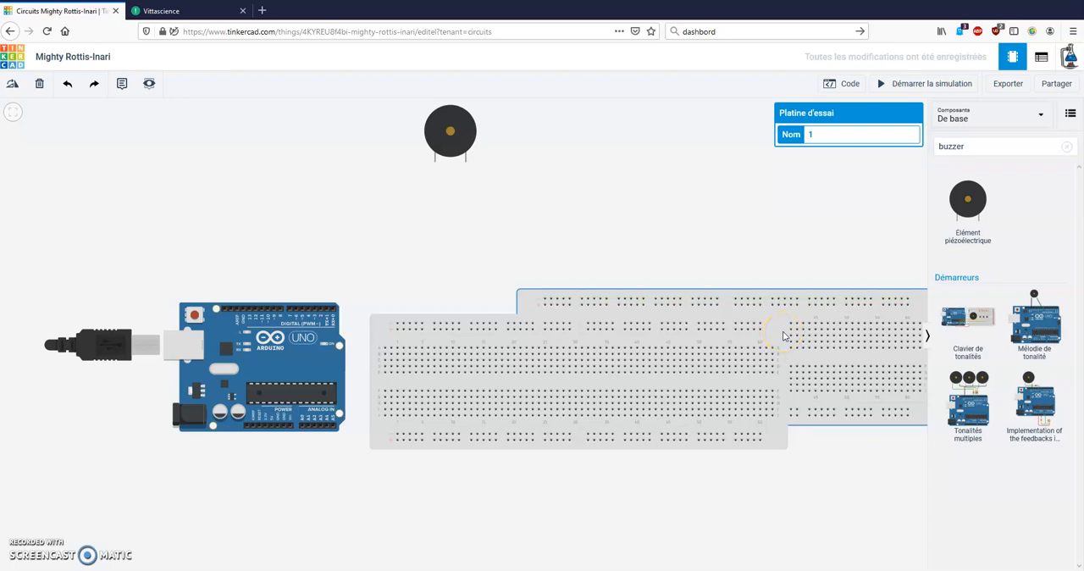
pyautogui.press('Delete')
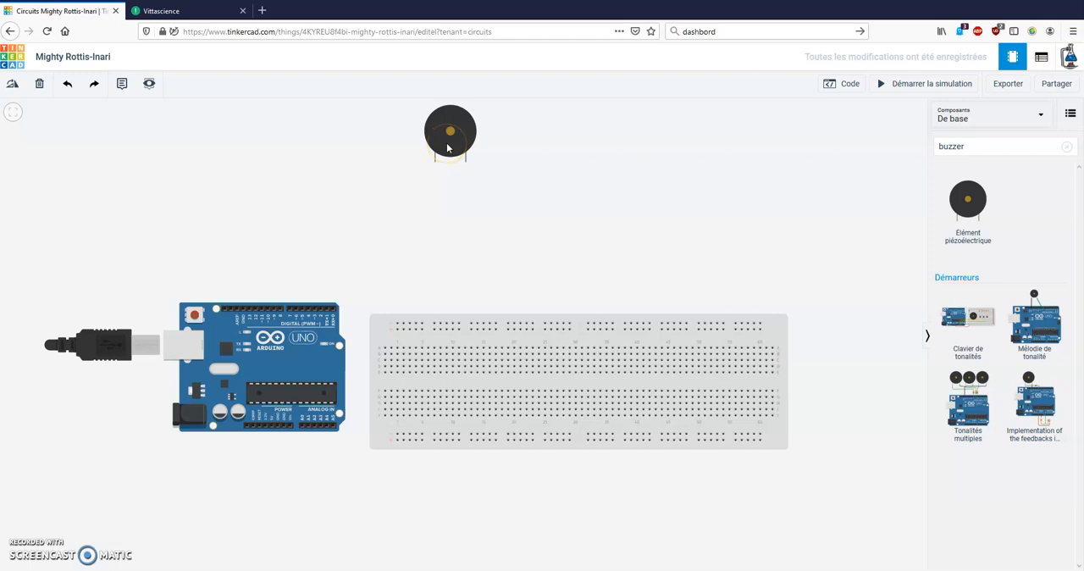
pyautogui.moveTo(448, 147); pyautogui.dragTo(286, 224)
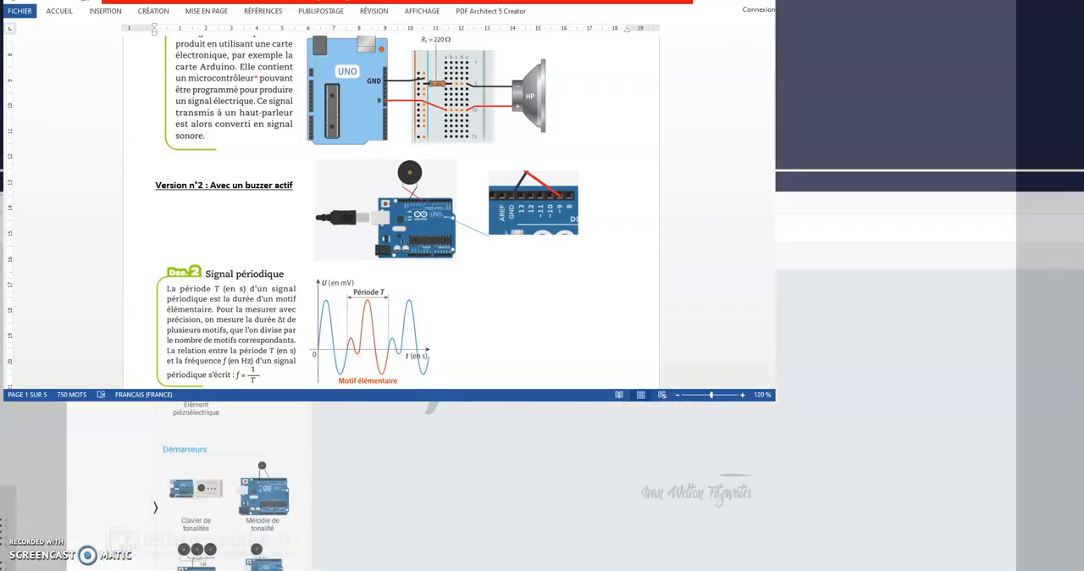
# Switch to the Word worksheet, examine the wiring diagrams for the loudspeaker and active buzzer versions, and return to the circuit
pyautogui.hotkey('alt', 'Tab')
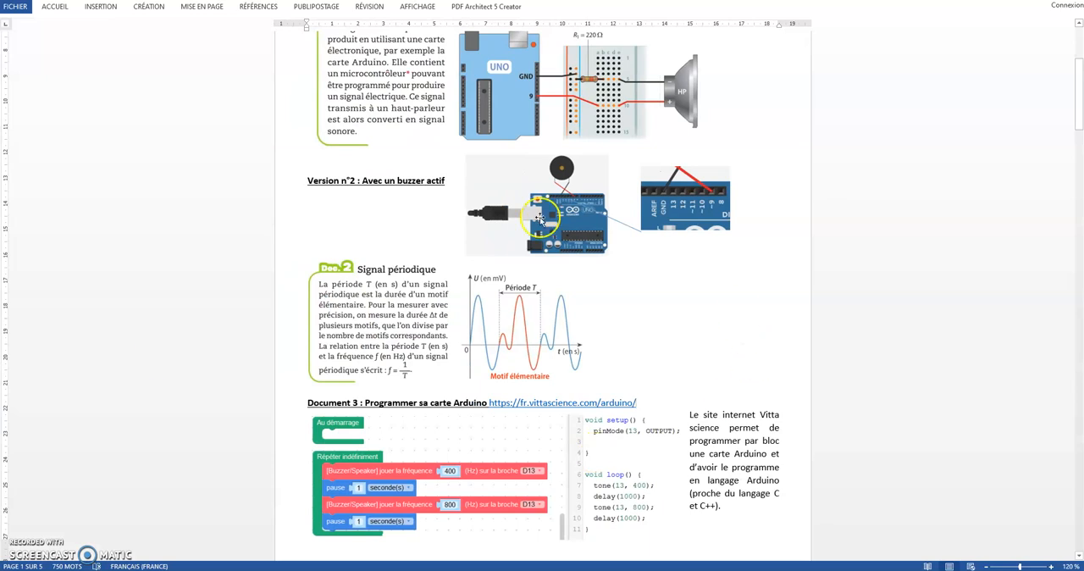
pyautogui.scroll(3, 537, 239)
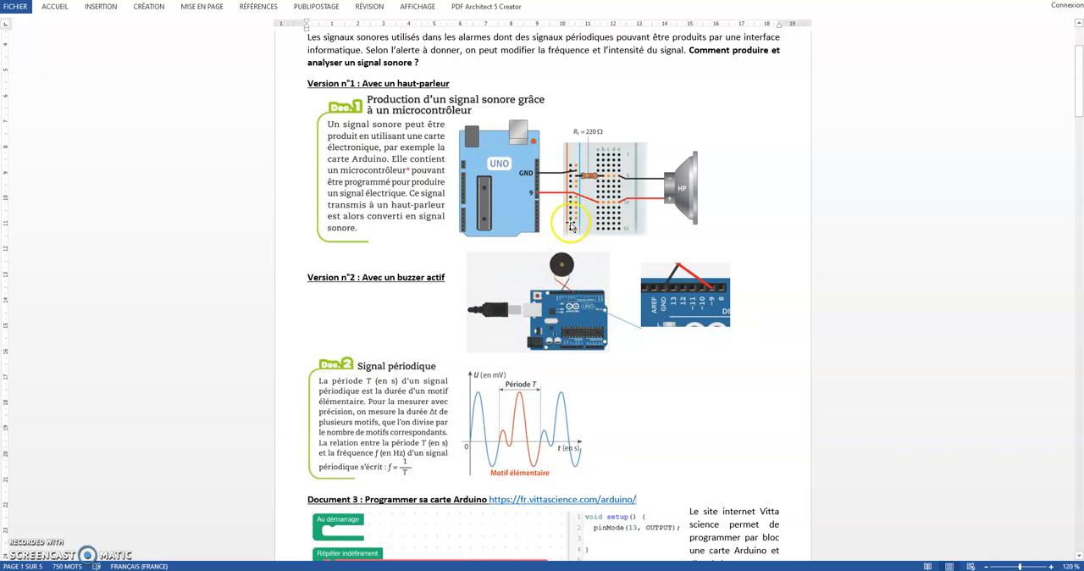
pyautogui.moveTo(576, 1); pyautogui.dragTo(0, 161)
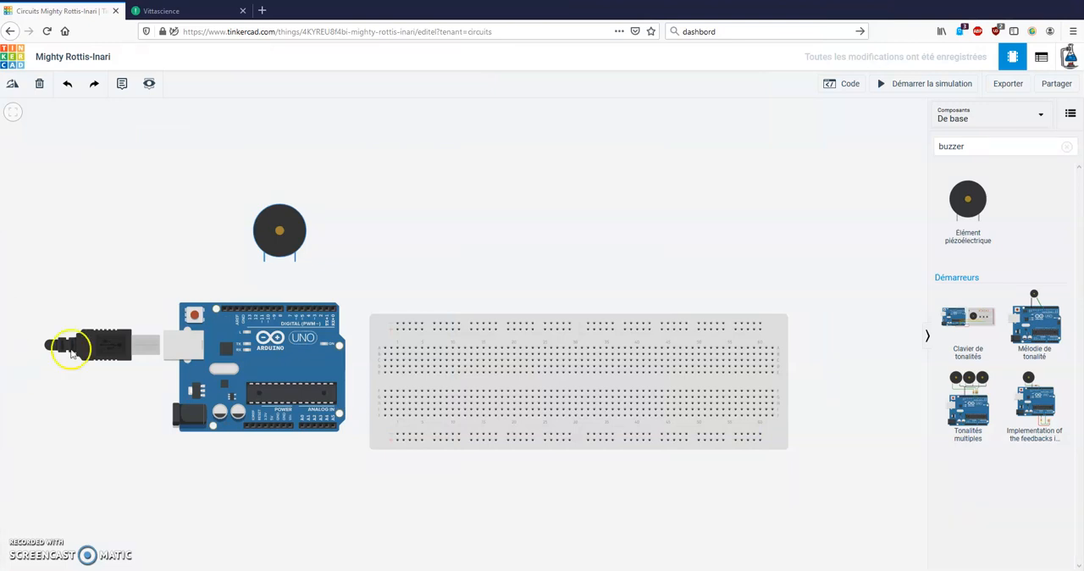
# Wire the buzzer's positive terminal to Arduino digital pin 9 and set the wire colour to red (rouge)
pyautogui.click(264, 262)
pyautogui.click(273, 309)
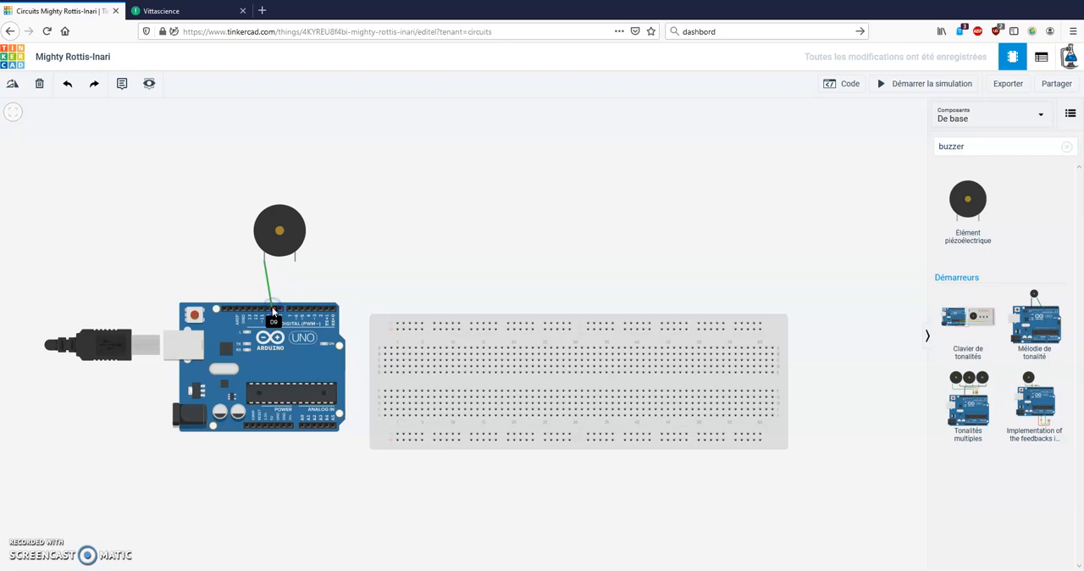
pyautogui.click(273, 312)
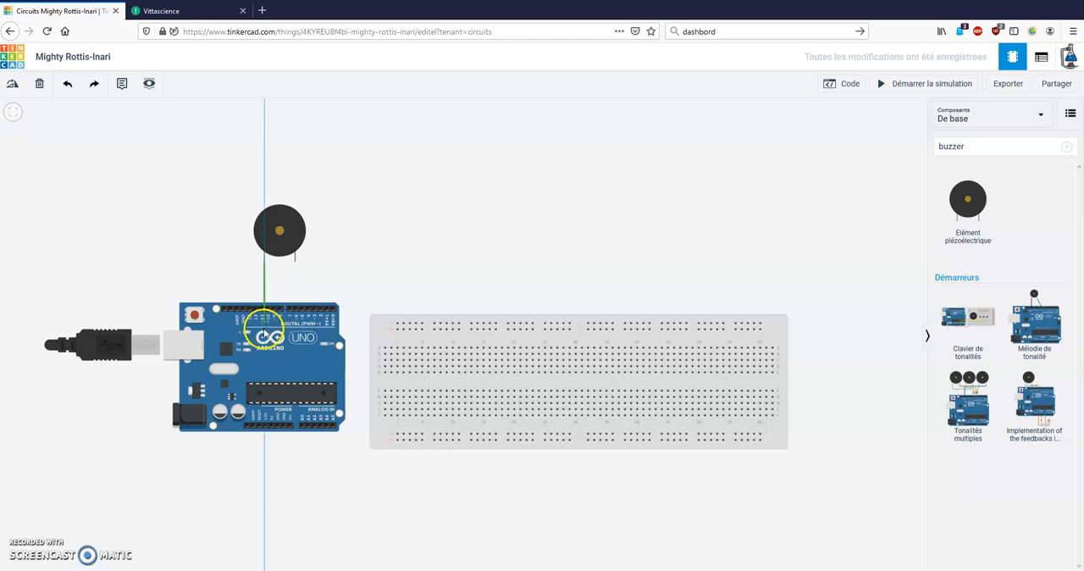
pyautogui.click(274, 311)
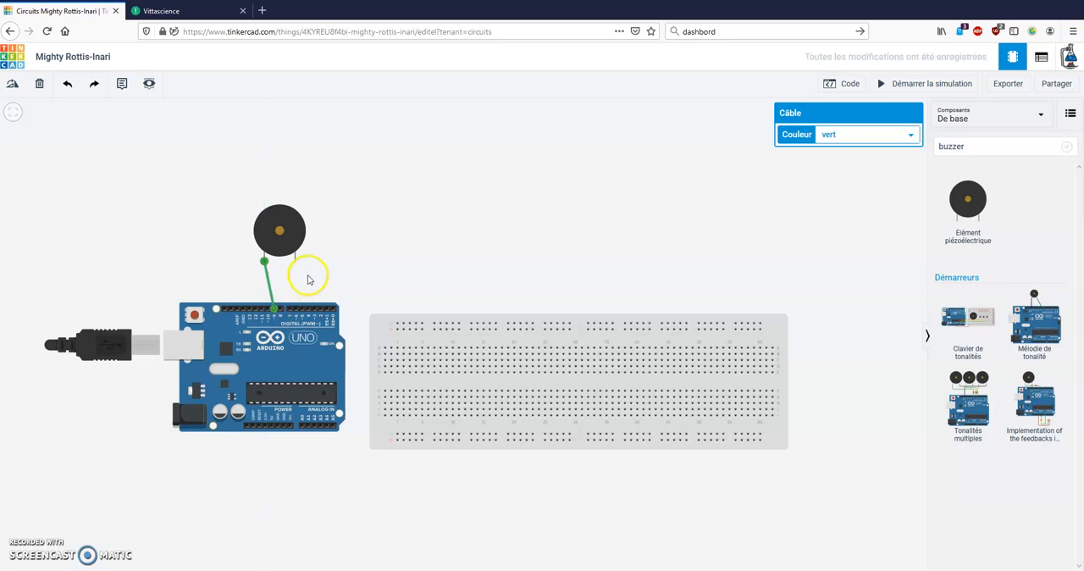
pyautogui.click(883, 138)
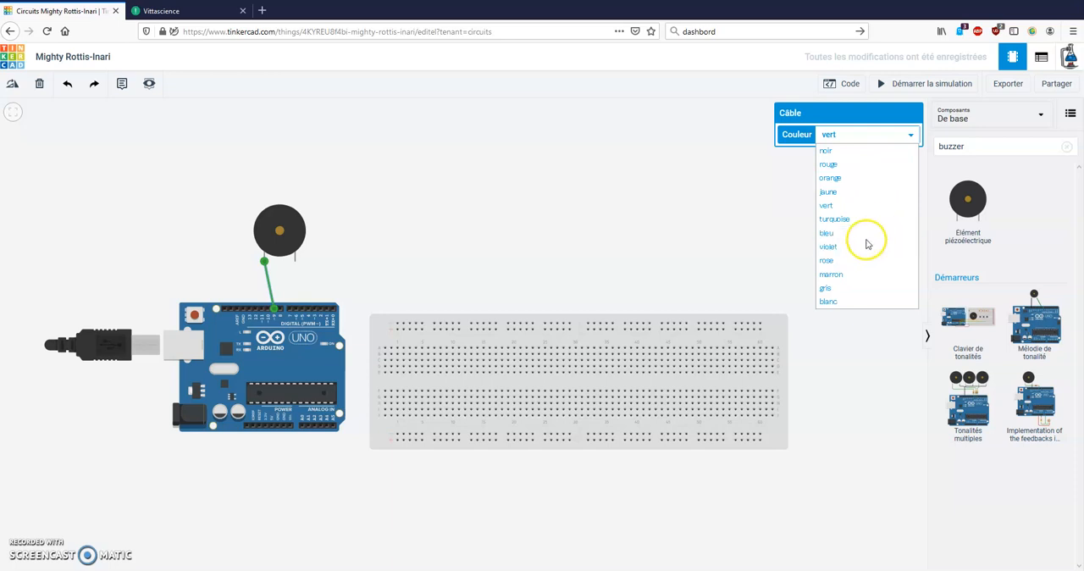
pyautogui.click(898, 165)
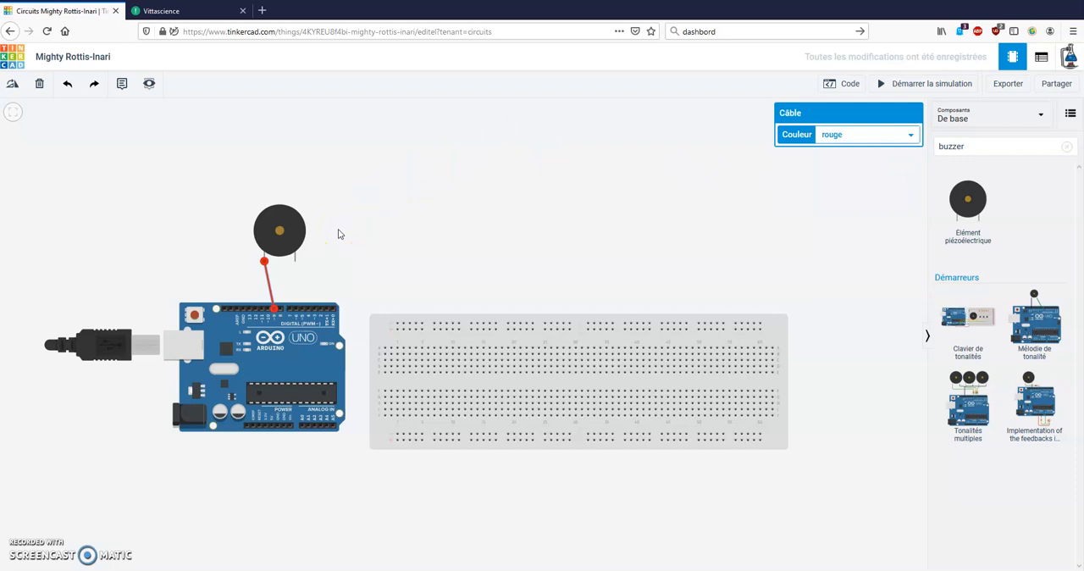
# Wire the Arduino's ground pin beside AREF to the buzzer's negative terminal and colour the wire black (noir)
pyautogui.click(243, 312)
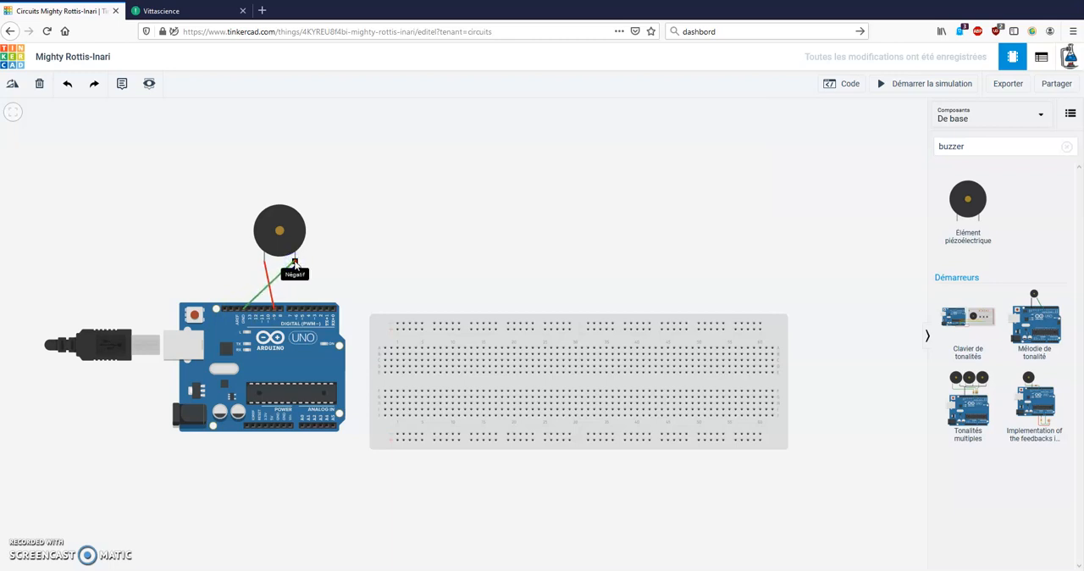
pyautogui.click(294, 262)
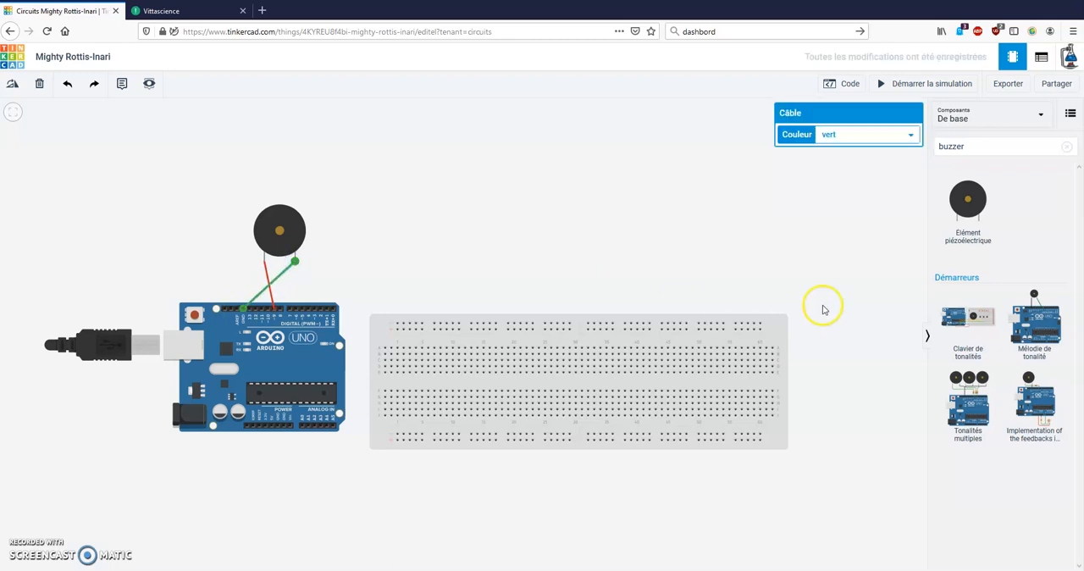
pyautogui.click(868, 134)
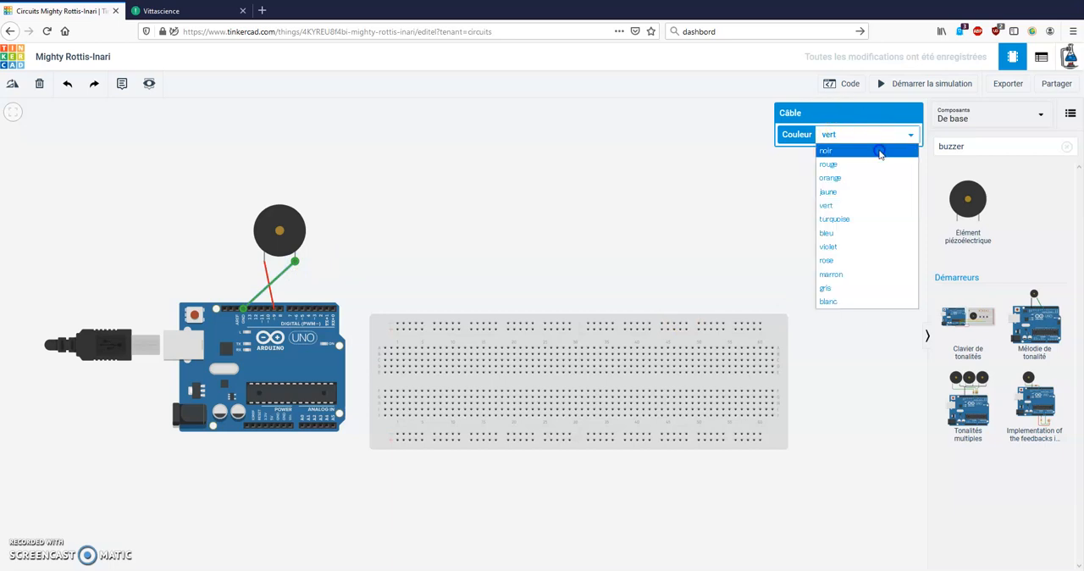
pyautogui.click(880, 151)
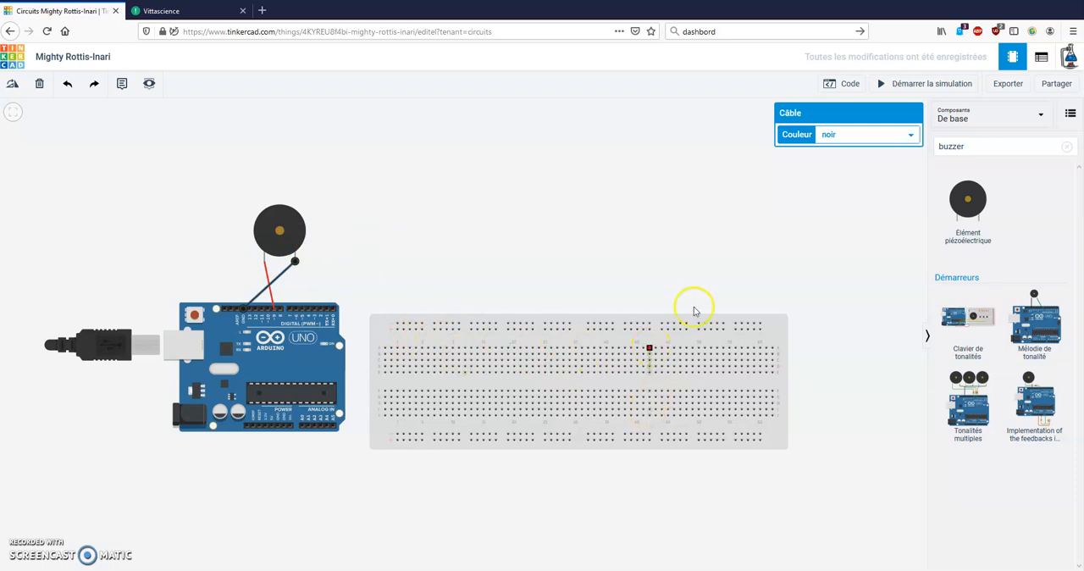
# Open the block code editor for the Arduino circuit
pyautogui.click(844, 85)
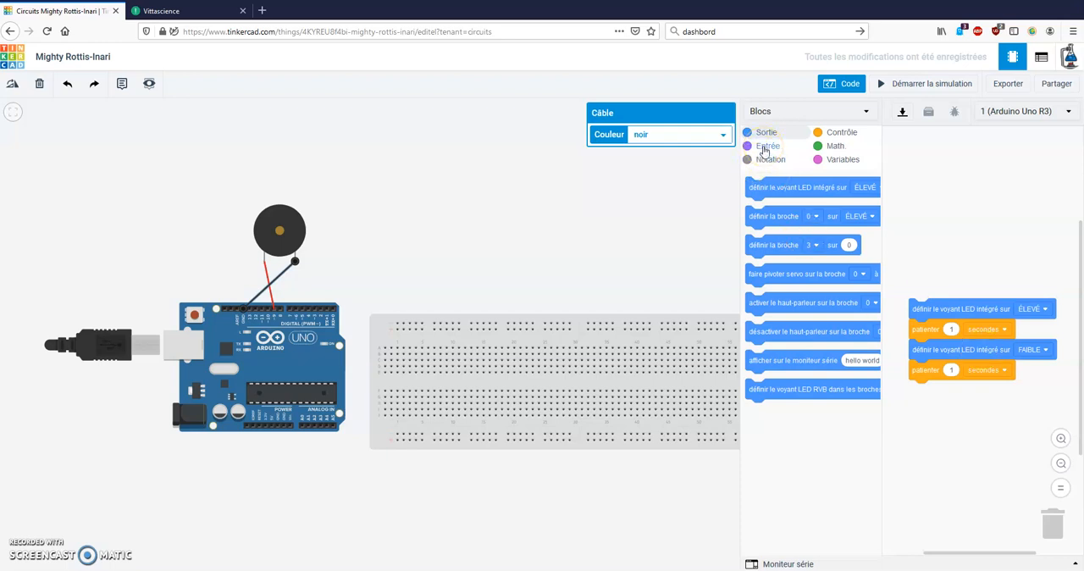
# Switch to the Vittascience website and open its Arduino programming interface
pyautogui.click(208, 13)
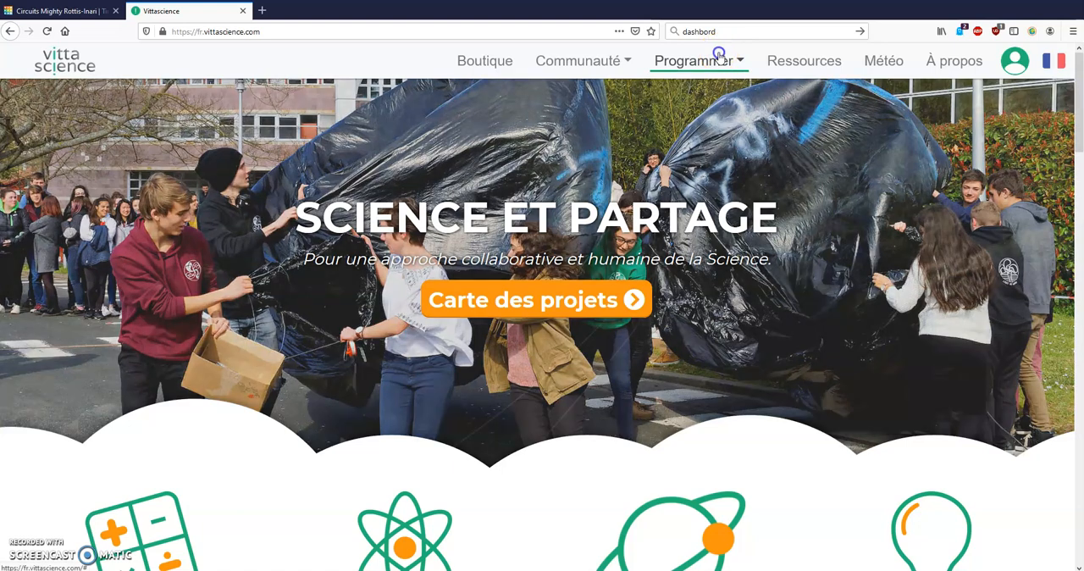
pyautogui.click(719, 56)
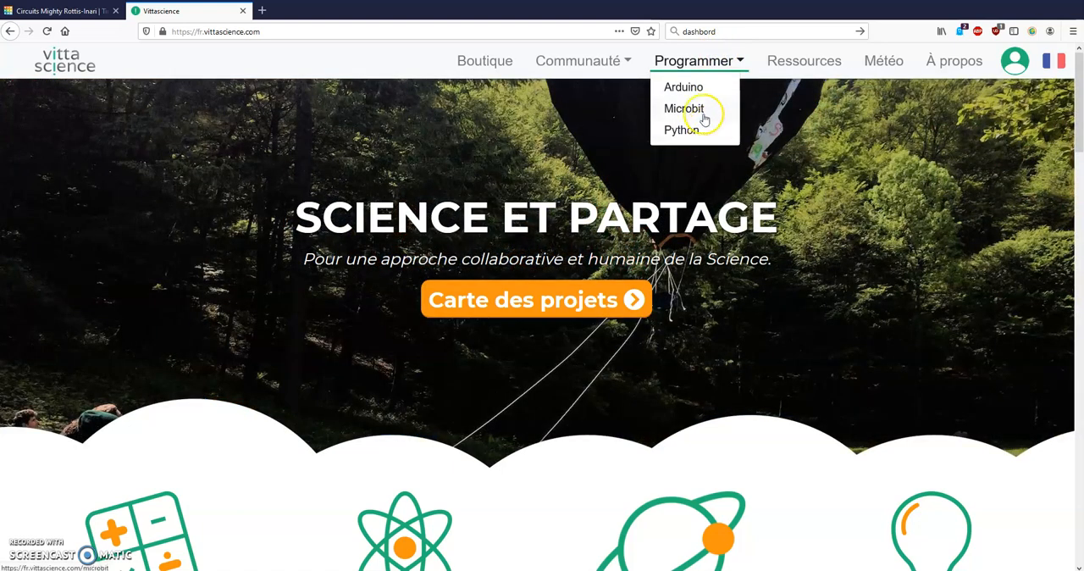
pyautogui.click(705, 91)
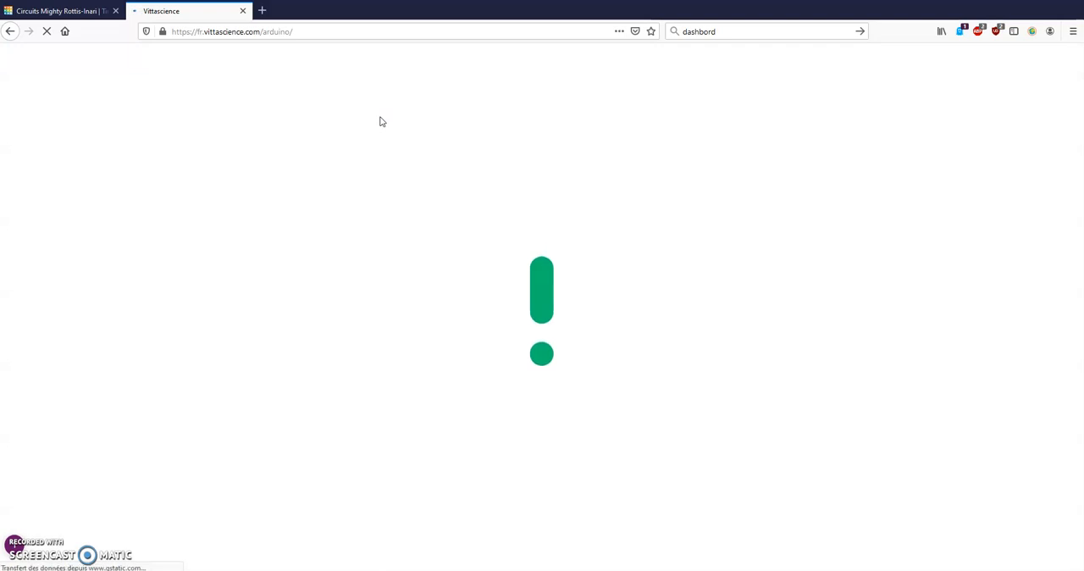
pyautogui.click(365, 127)
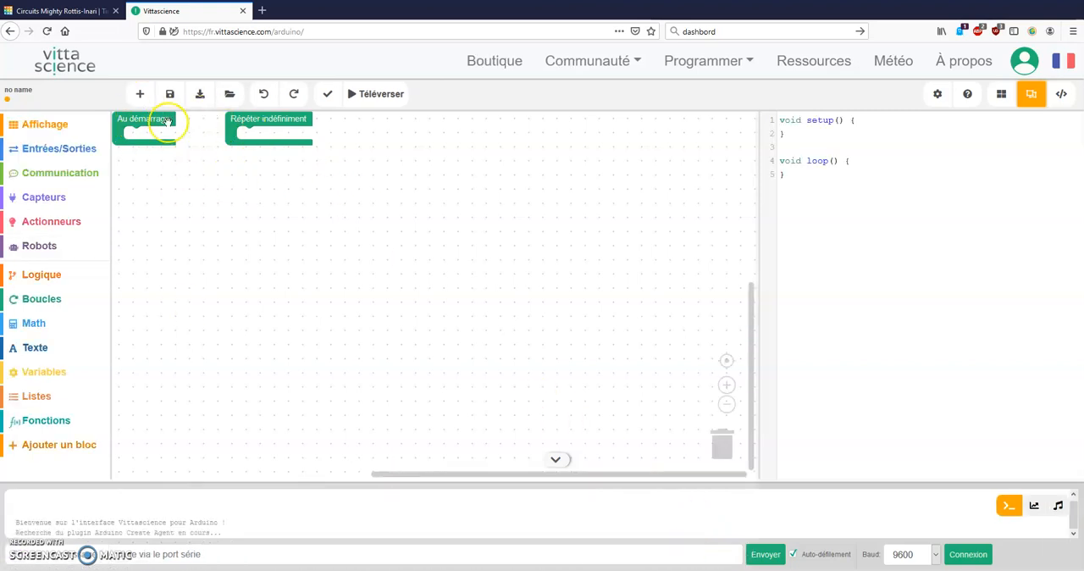
# Rearrange the workspace so the "Répéter indéfiniment" block sits directly beneath the "Au démarrage" block
pyautogui.moveTo(279, 122); pyautogui.dragTo(181, 238)
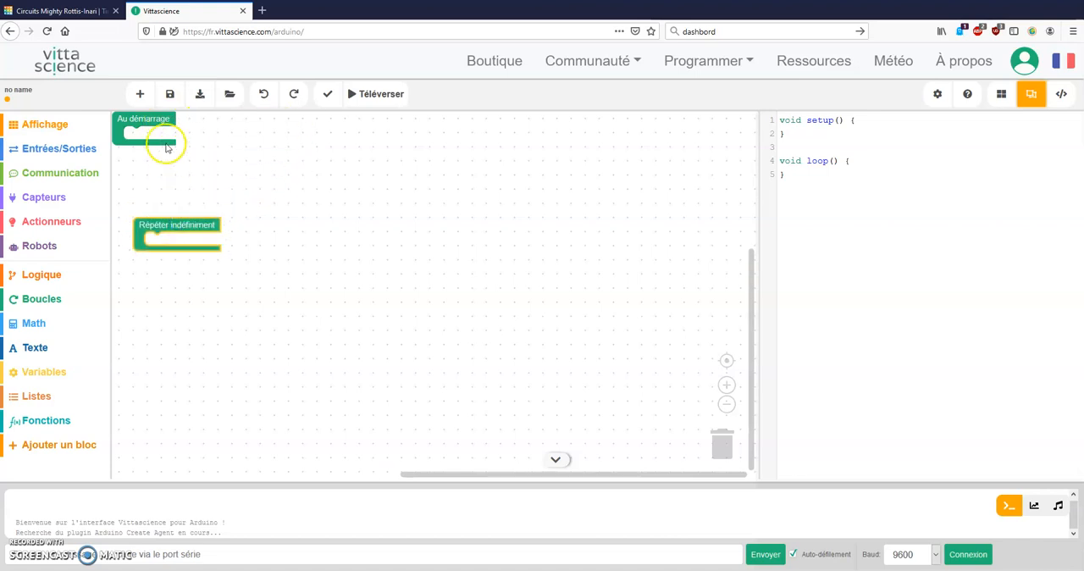
pyautogui.moveTo(155, 130); pyautogui.dragTo(181, 182)
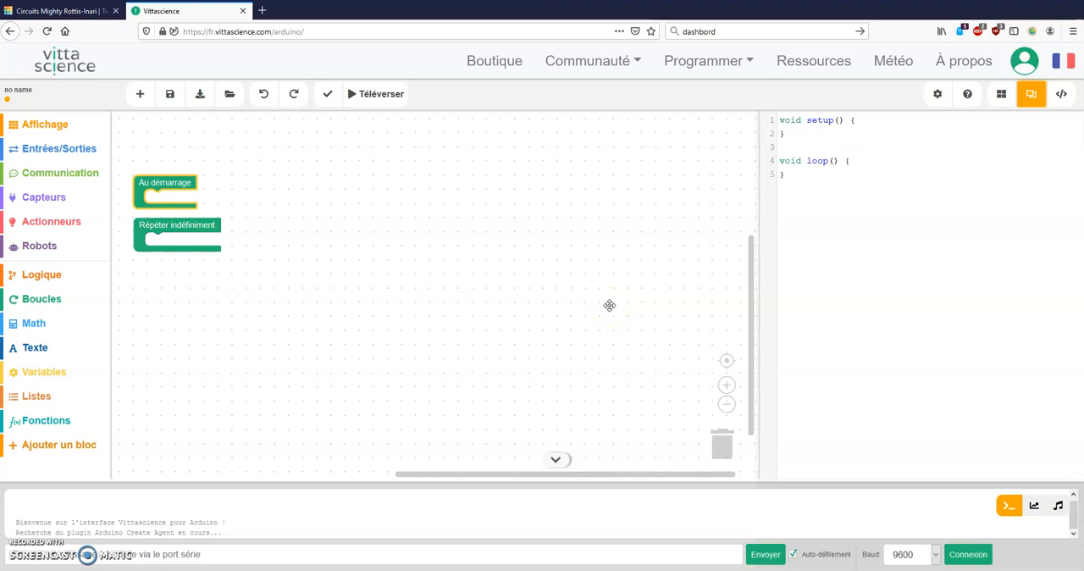
pyautogui.click(801, 229)
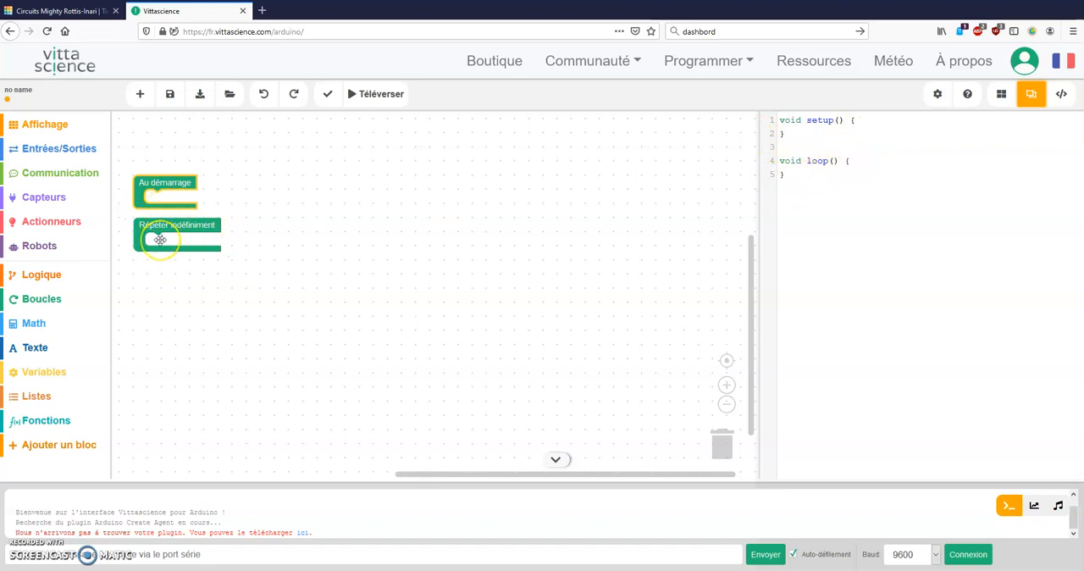
# Add a [Buzzer/Speaker] "jouer la fréquence" block at 440 Hz inside the "Répéter indéfiniment" loop
pyautogui.click(68, 223)
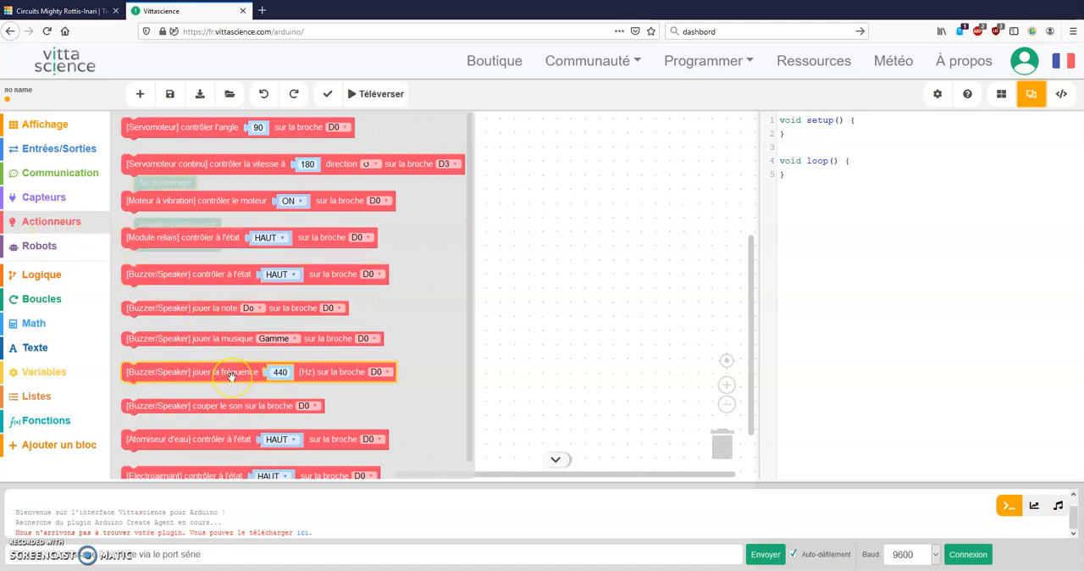
pyautogui.moveTo(230, 375)
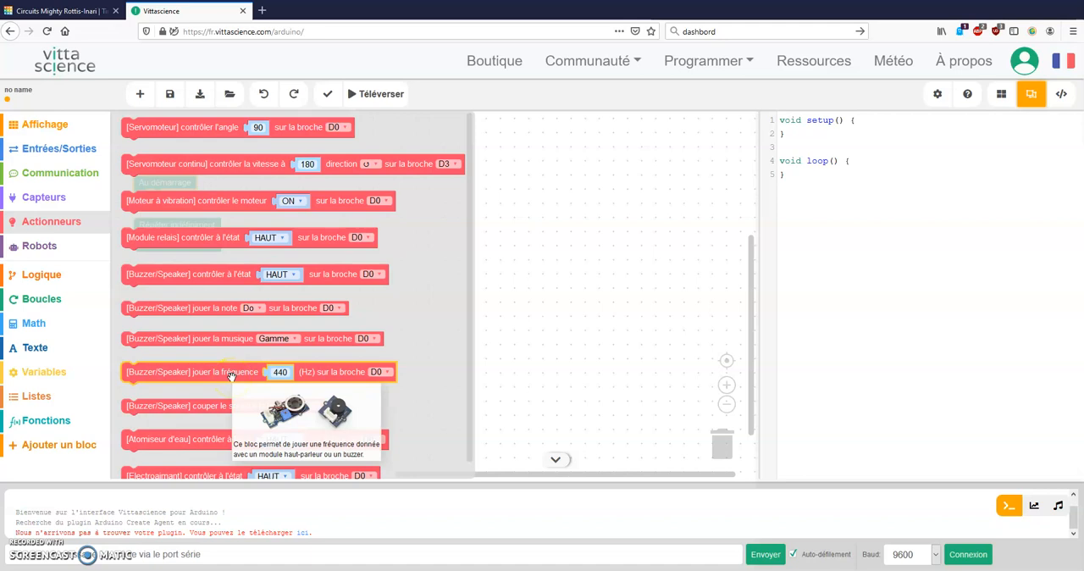
pyautogui.moveTo(228, 375); pyautogui.dragTo(367, 248)
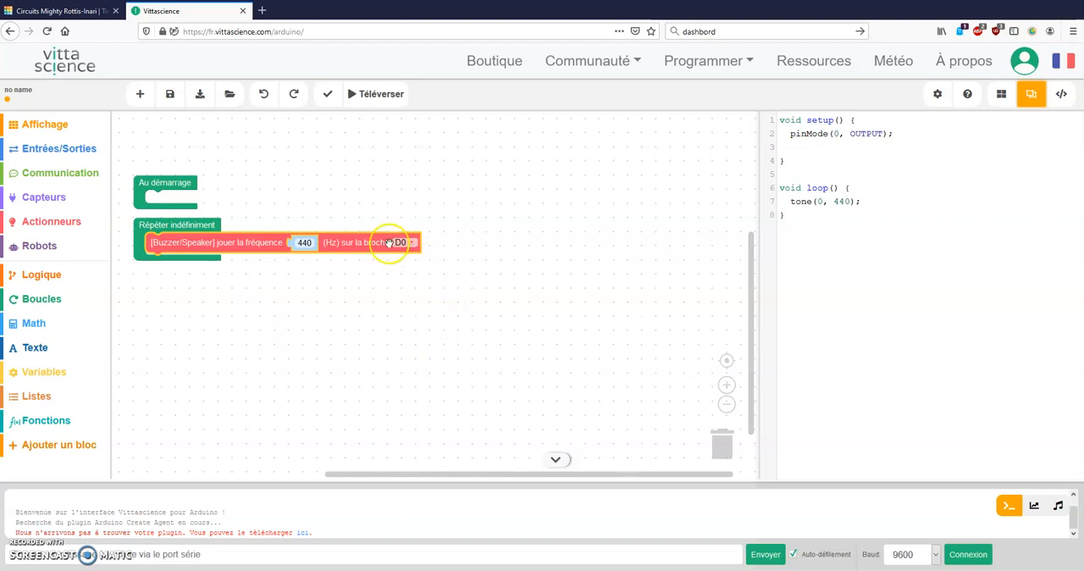
# Check the buzzer's wiring in the Tinkercad circuit, return to Vittascience and set the frequency block's pin to D9
pyautogui.click(93, 11)
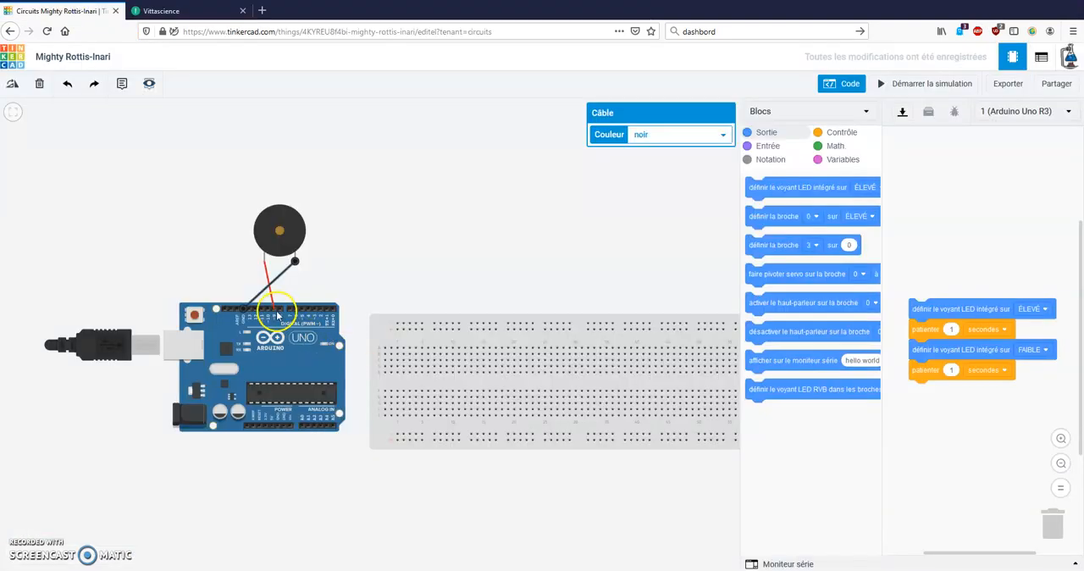
pyautogui.click(174, 11)
pyautogui.click(412, 242)
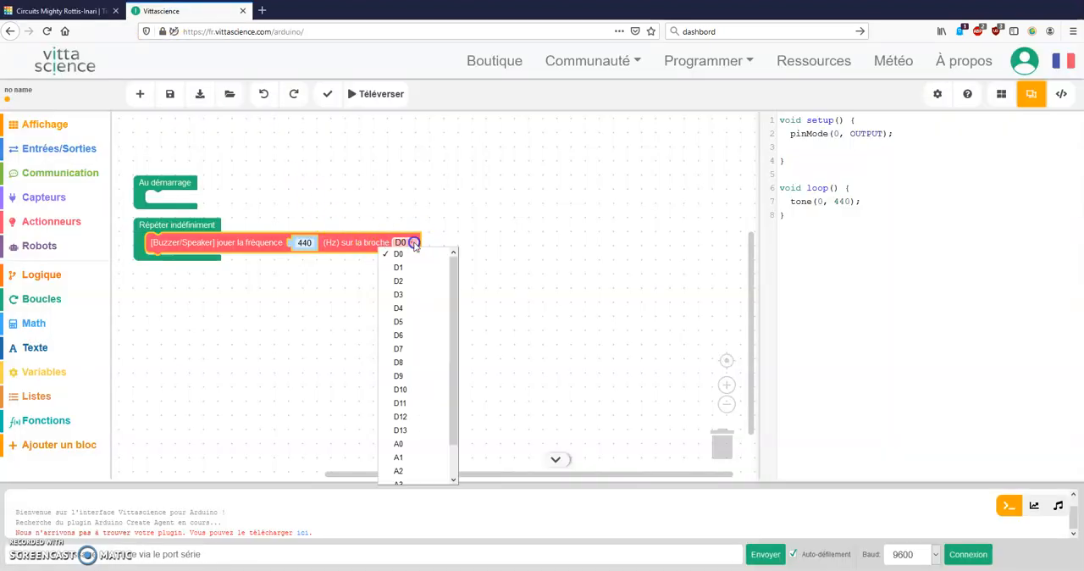
pyautogui.click(425, 375)
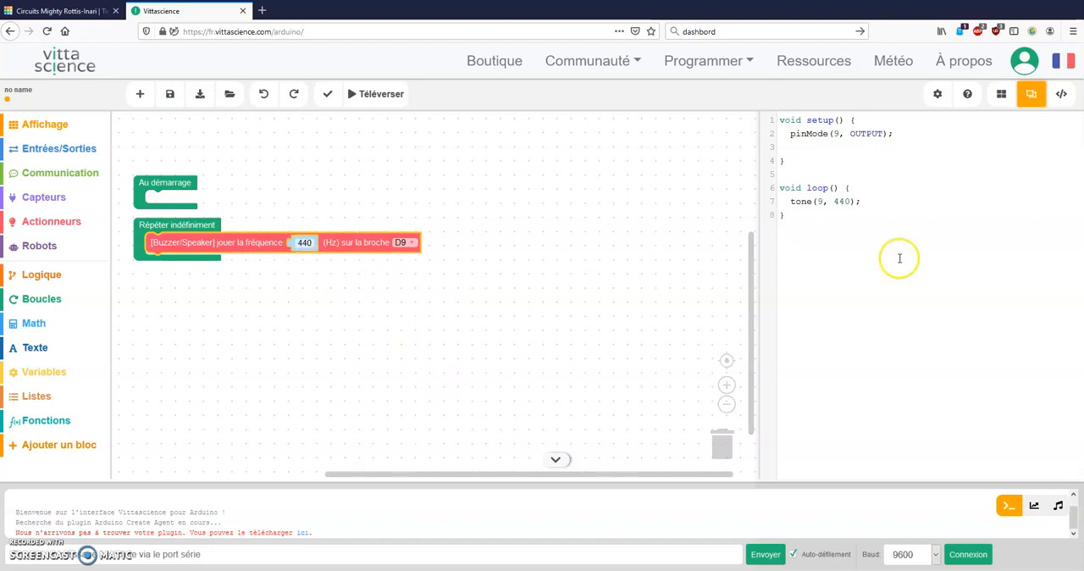
pyautogui.click(833, 205)
pyautogui.click(189, 181)
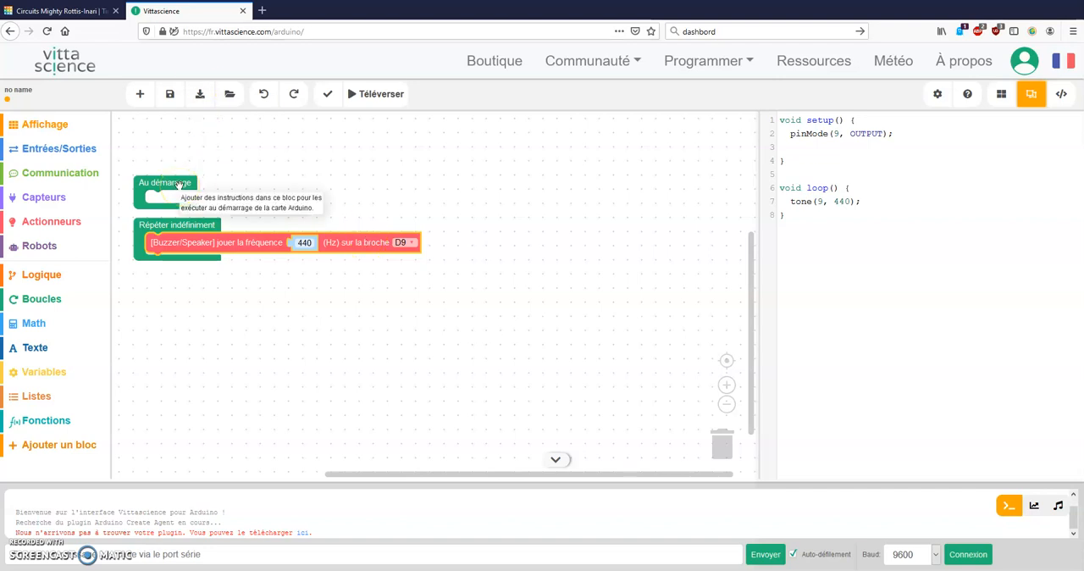
pyautogui.click(265, 241)
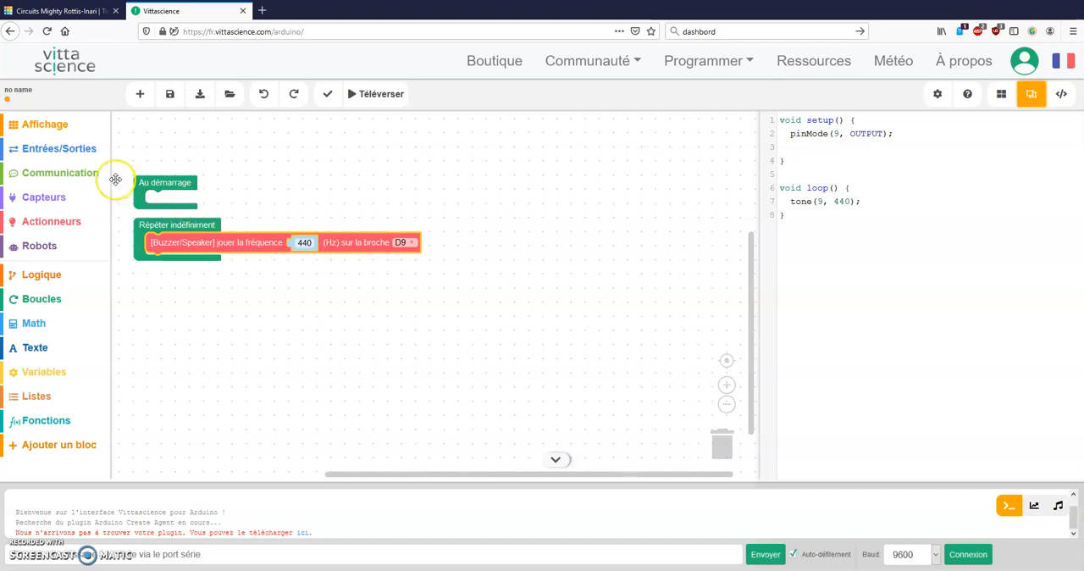
# Add a pause block after the 440 Hz block in the loop and set it to 0.5 seconds
pyautogui.click(76, 151)
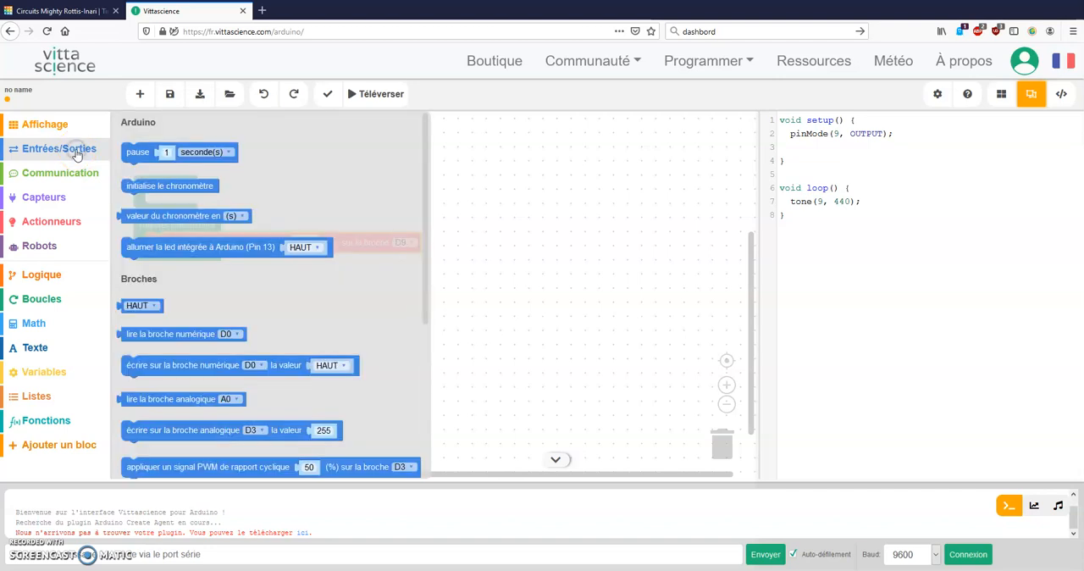
pyautogui.click(140, 153)
pyautogui.moveTo(138, 149); pyautogui.dragTo(274, 265)
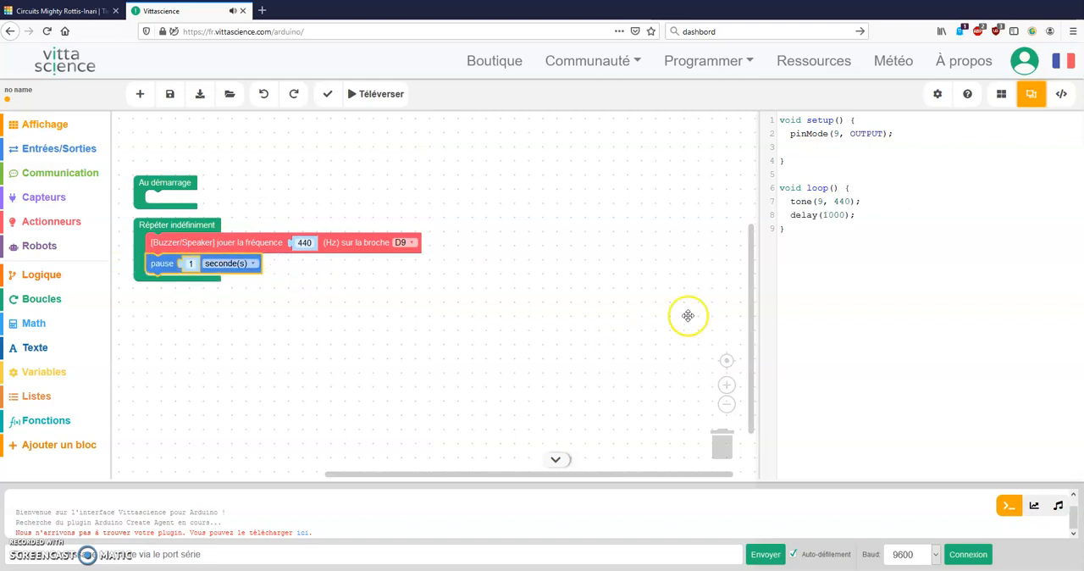
pyautogui.click(847, 215)
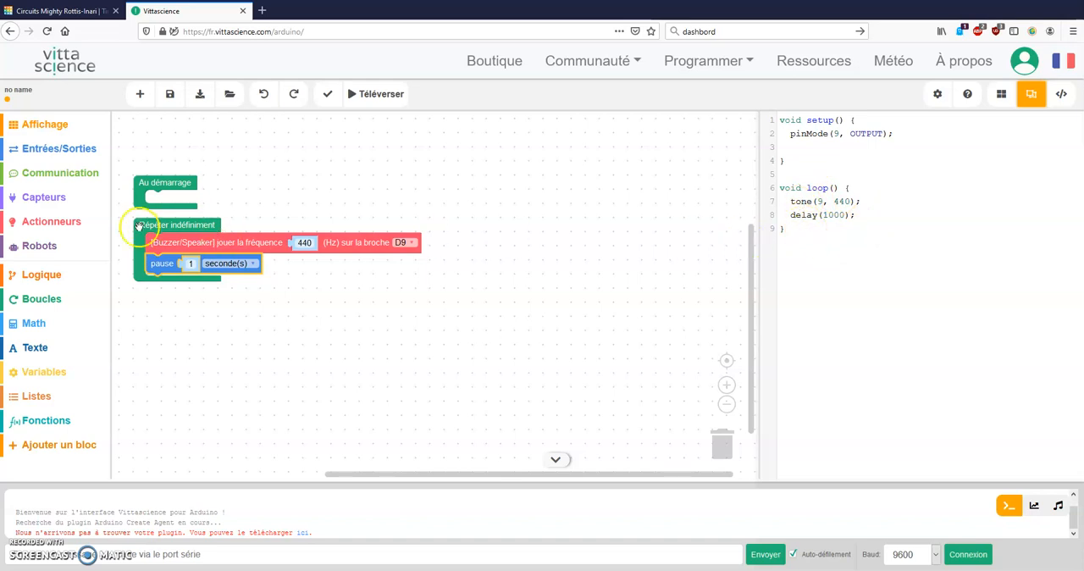
pyautogui.moveTo(192, 265); pyautogui.dragTo(194, 264)
pyautogui.click(192, 264)
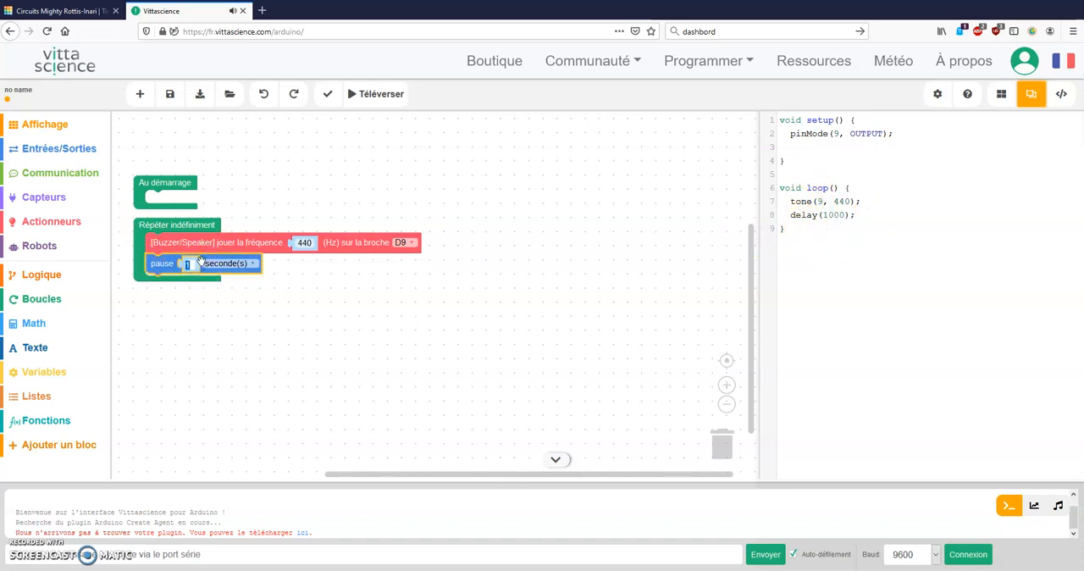
pyautogui.write('0.5')
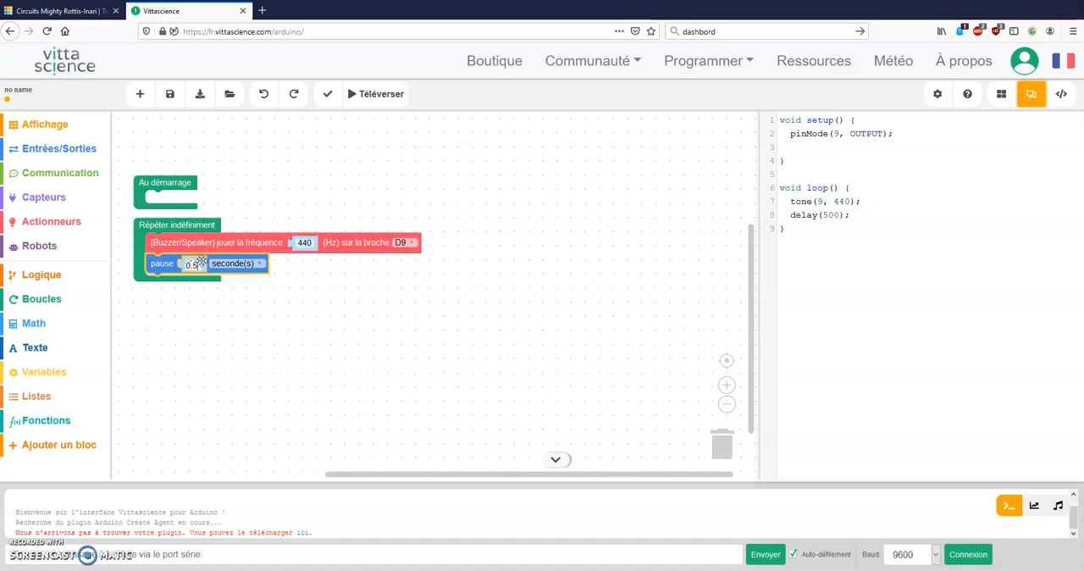
pyautogui.click(315, 264)
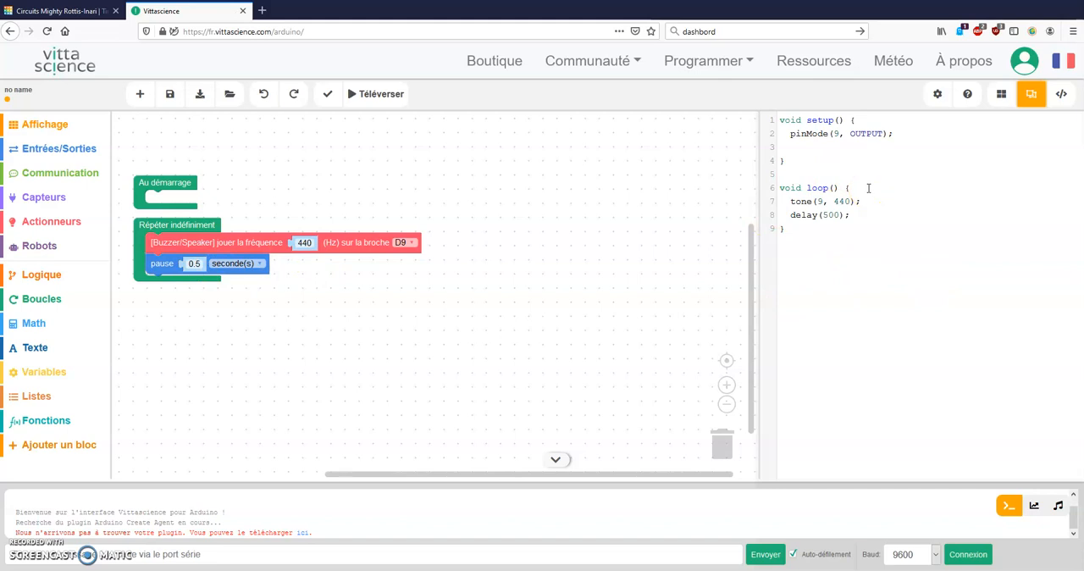
# Add a second buzzer frequency block after the pause and set it to pin D9 and 1000 Hz
pyautogui.click(27, 232)
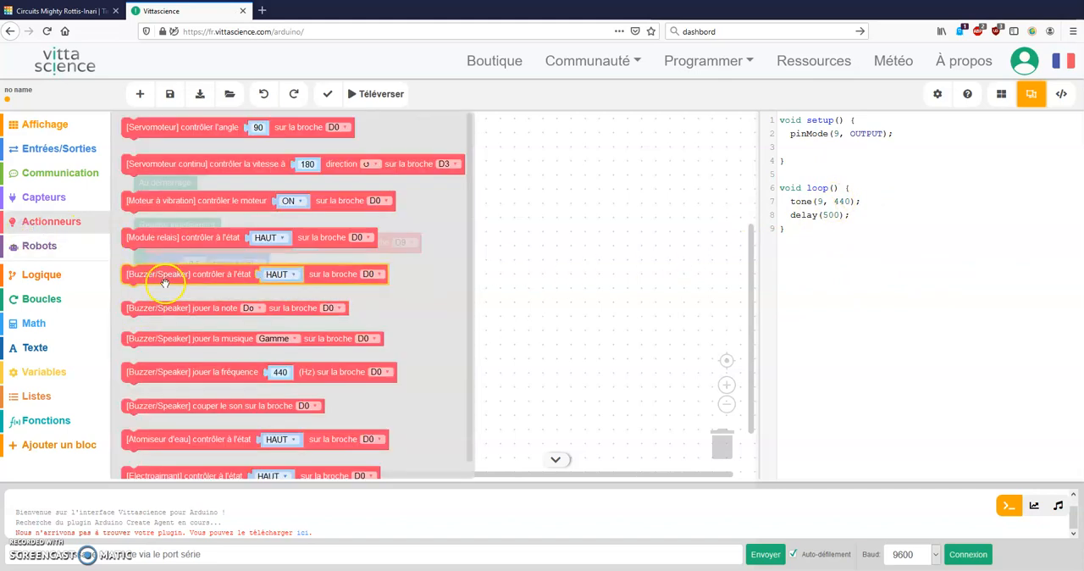
pyautogui.moveTo(197, 373); pyautogui.dragTo(323, 284)
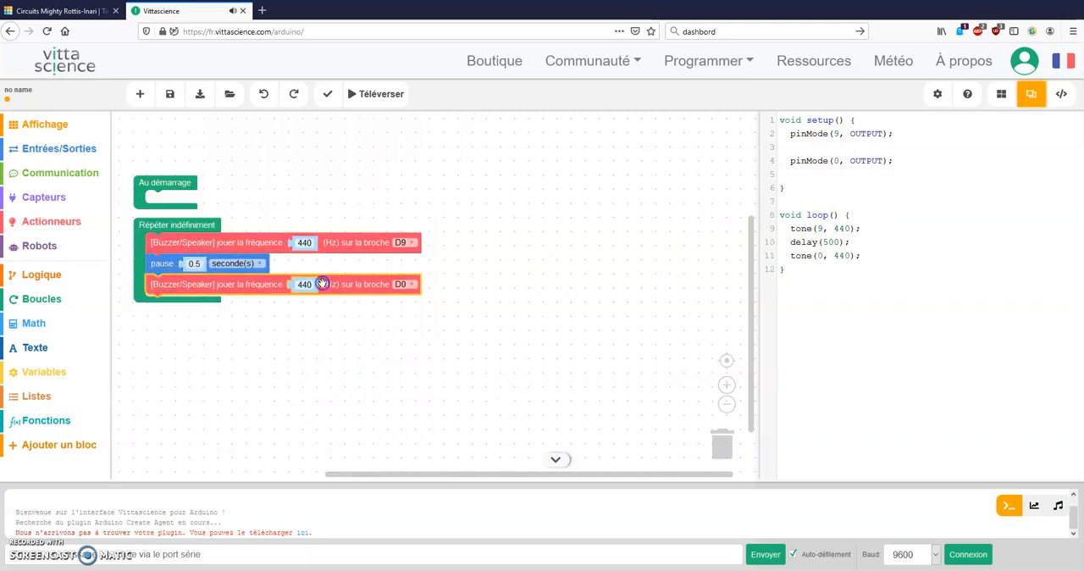
pyautogui.click(404, 285)
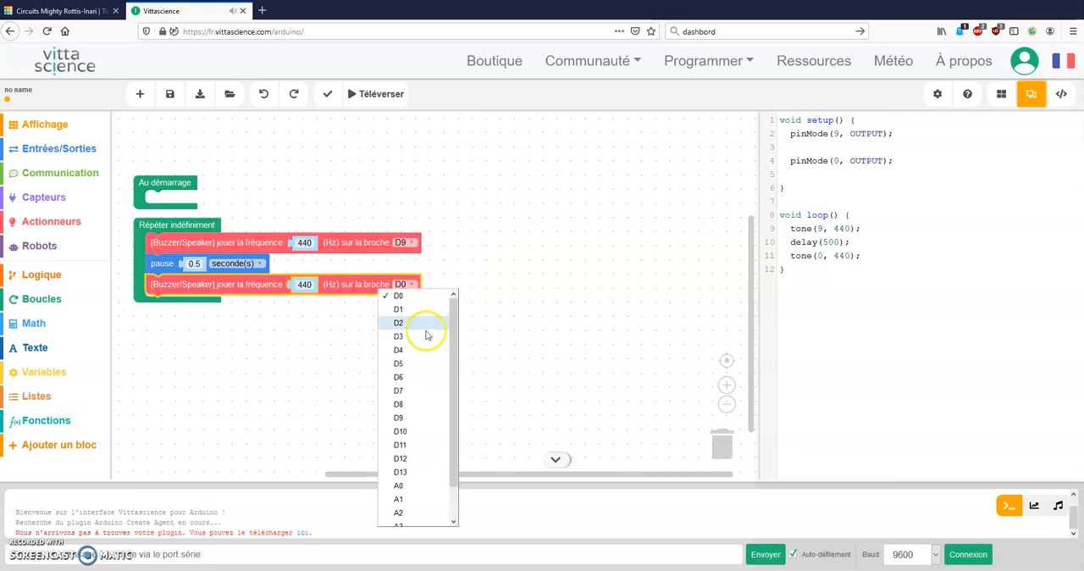
pyautogui.click(424, 418)
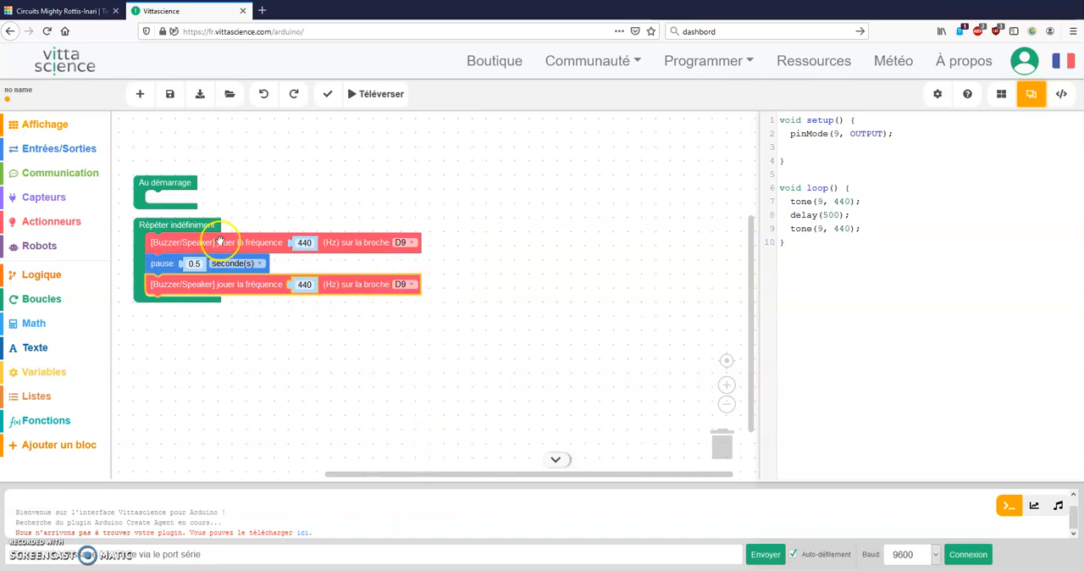
pyautogui.click(301, 285)
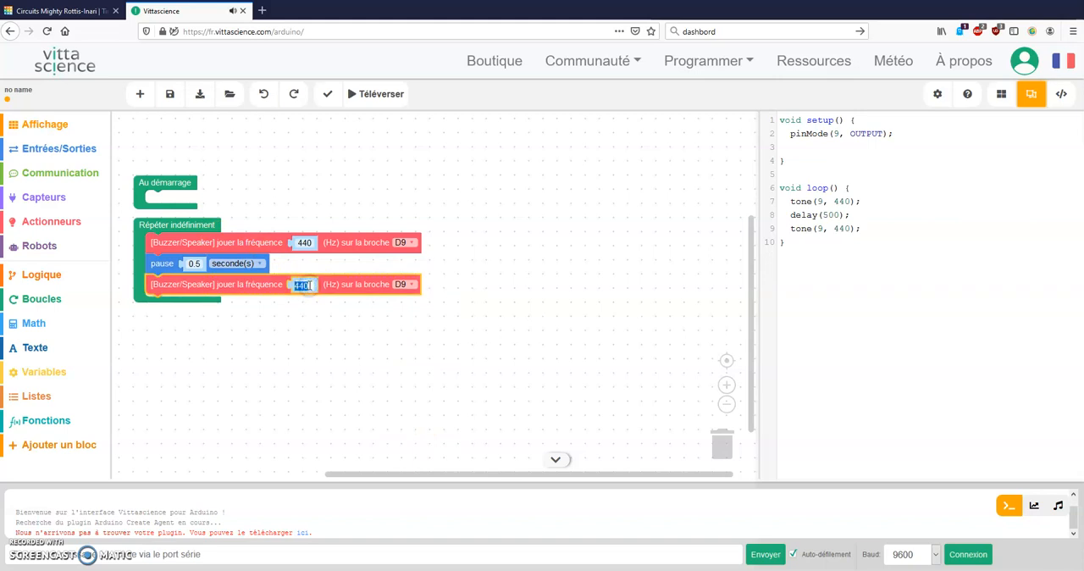
pyautogui.write('1000')
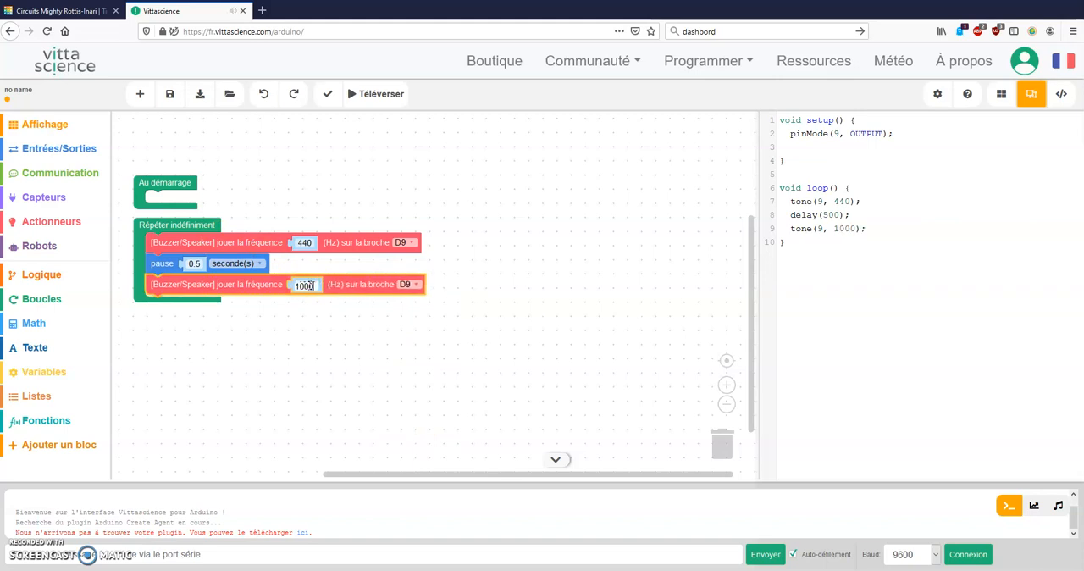
pyautogui.click(324, 322)
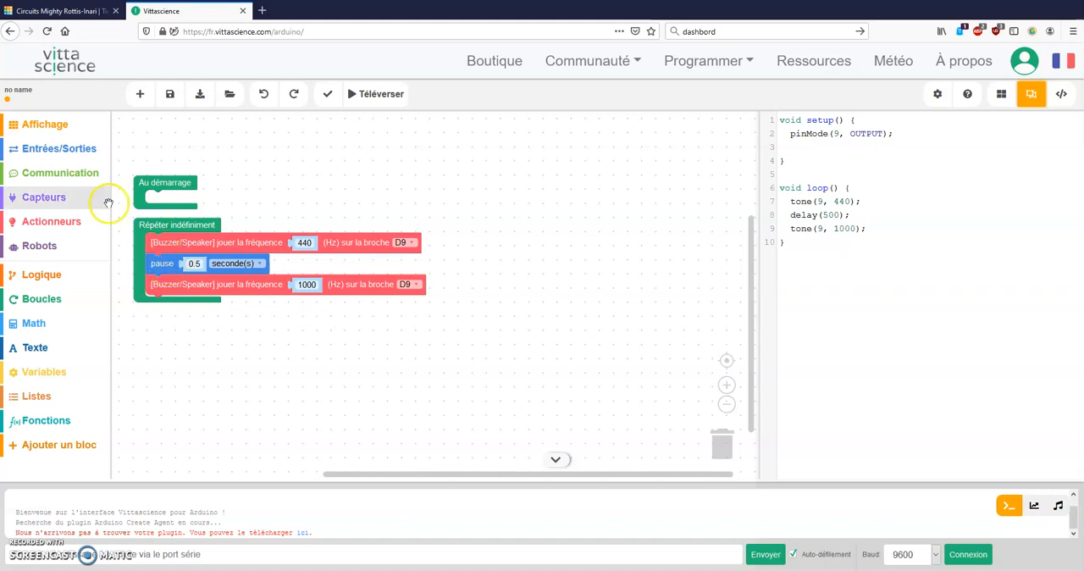
# Add a second pause block after the 1000 Hz block and check its delay line in the generated code
pyautogui.click(74, 154)
pyautogui.moveTo(147, 149); pyautogui.dragTo(169, 306)
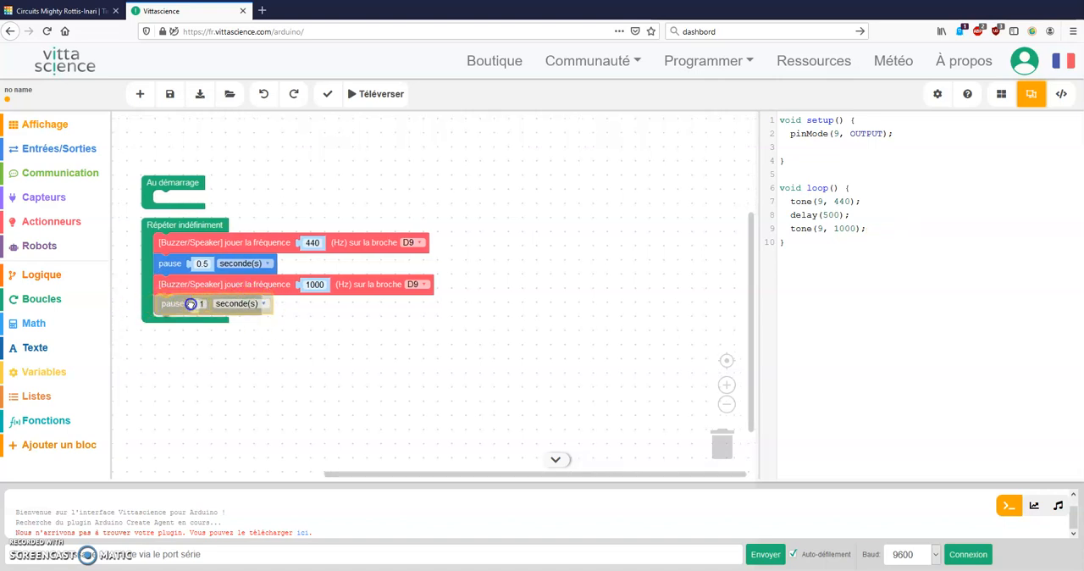
pyautogui.click(823, 242)
pyautogui.moveTo(823, 242); pyautogui.dragTo(844, 244)
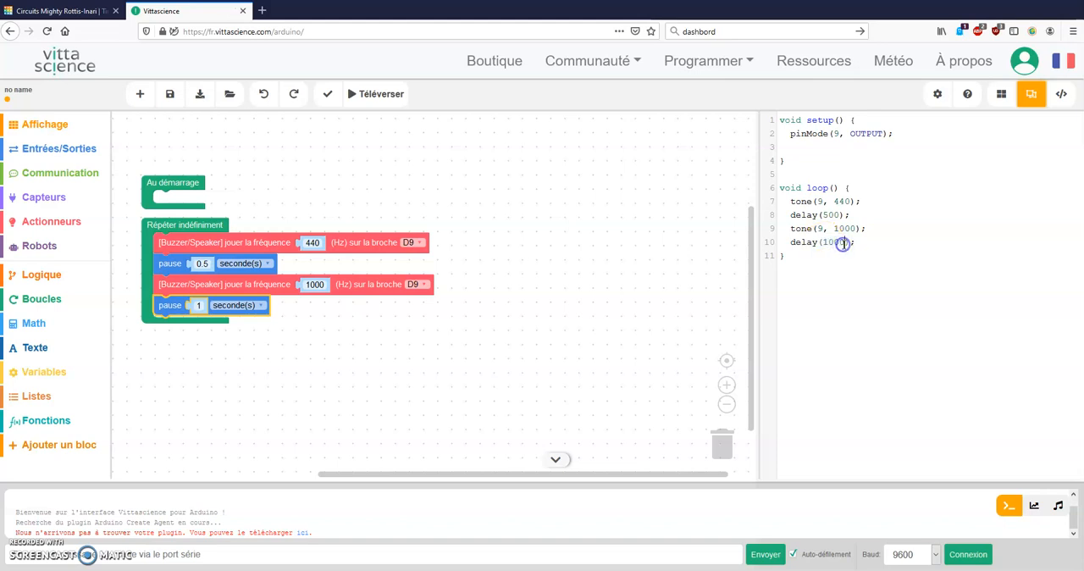
# Set the last pause block to 0.5, keeping its unit as seconde(s)
pyautogui.click(202, 306)
pyautogui.write('500')
pyautogui.click(349, 302)
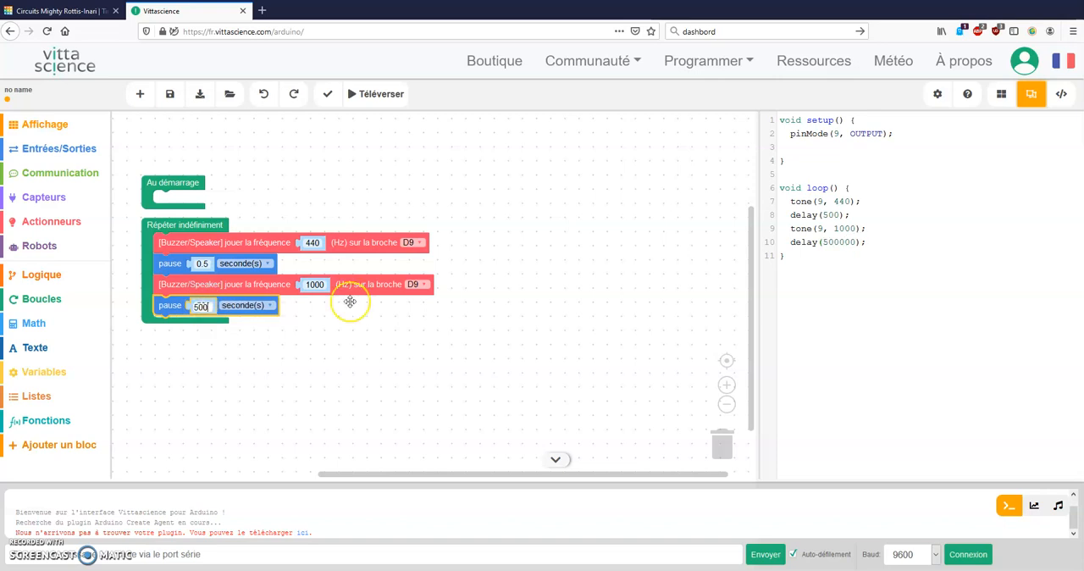
pyautogui.press('BackSpace')
pyautogui.press('BackSpace')
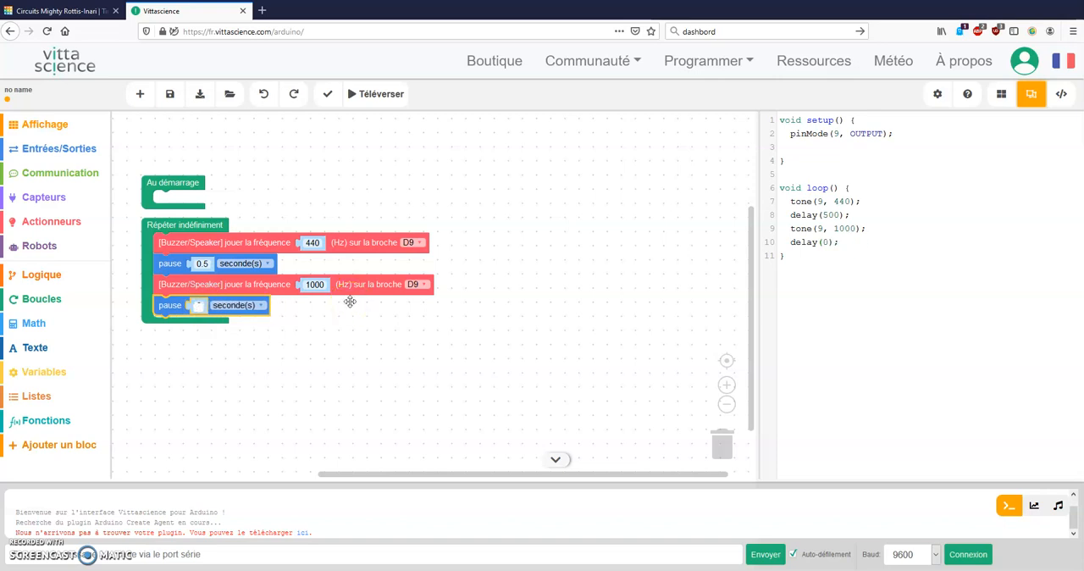
pyautogui.write('0.5')
pyautogui.click(284, 315)
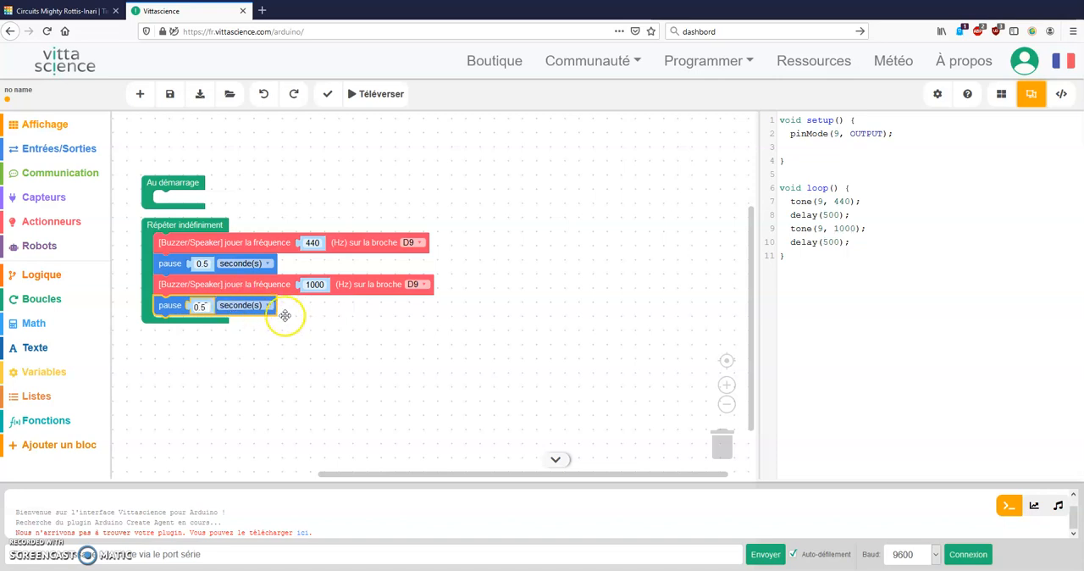
pyautogui.click(246, 305)
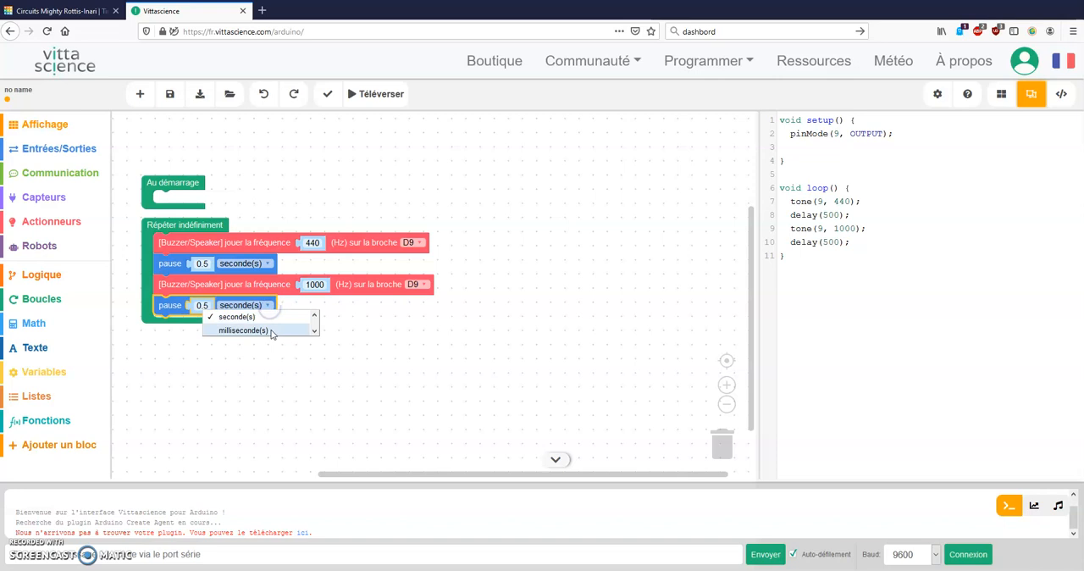
pyautogui.click(362, 334)
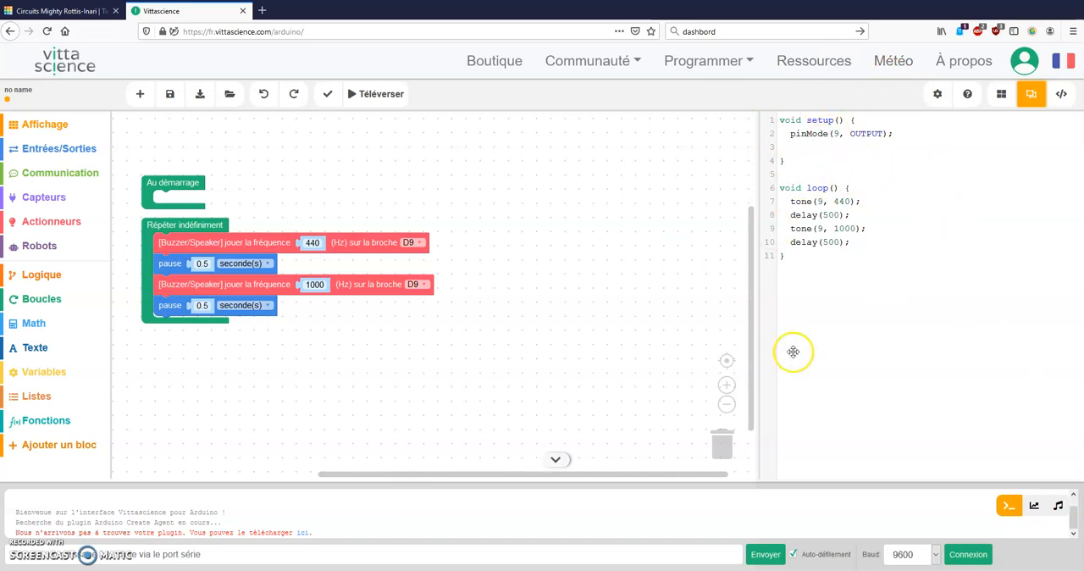
# Copy the entire generated Arduino code, from void setup() to the end of void loop()
pyautogui.moveTo(824, 257); pyautogui.dragTo(747, 110)
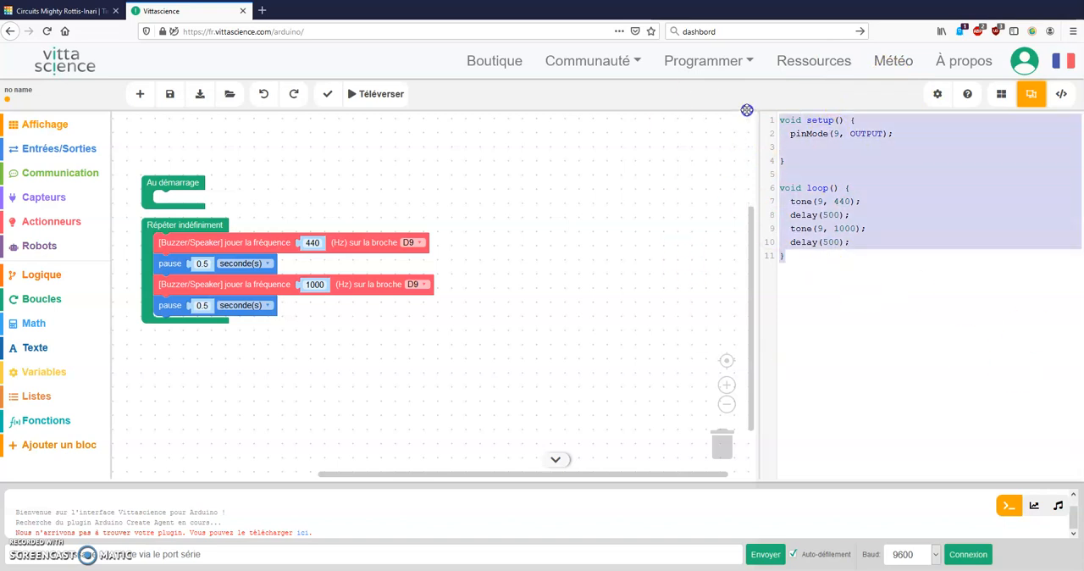
pyautogui.rightClick(818, 161)
pyautogui.click(863, 198)
# Switch to the Tinkercad circuit and change its code editor from blocks to Texte, accepting the loss of the existing blocks
pyautogui.click(89, 11)
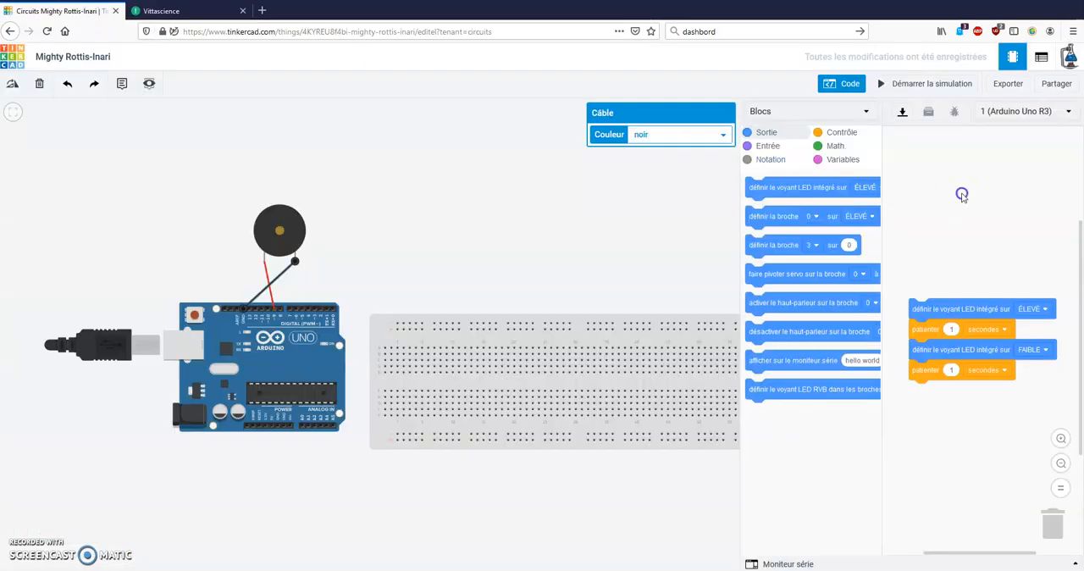
pyautogui.click(854, 113)
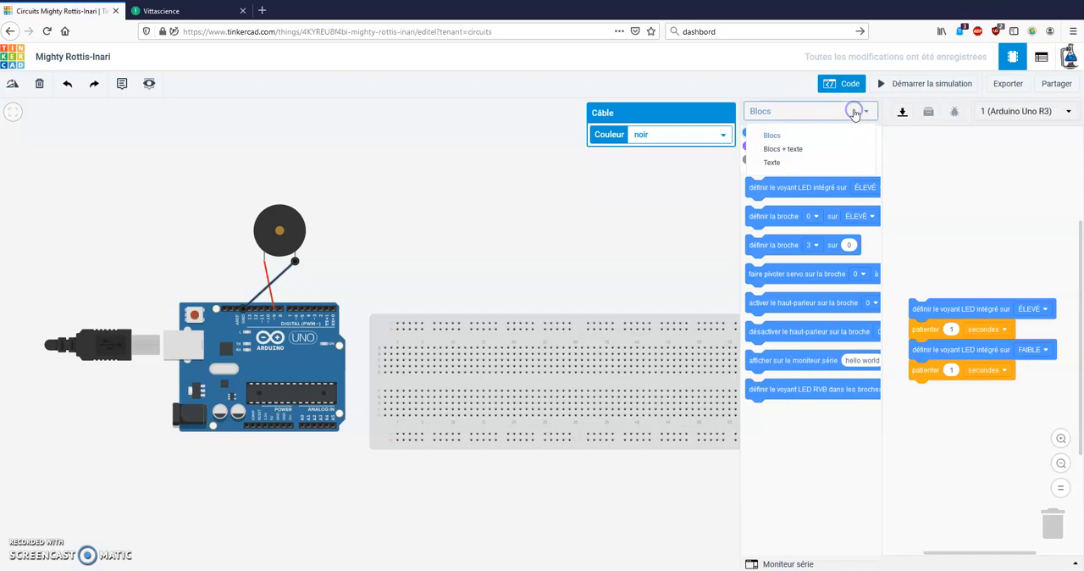
pyautogui.click(809, 158)
pyautogui.click(807, 161)
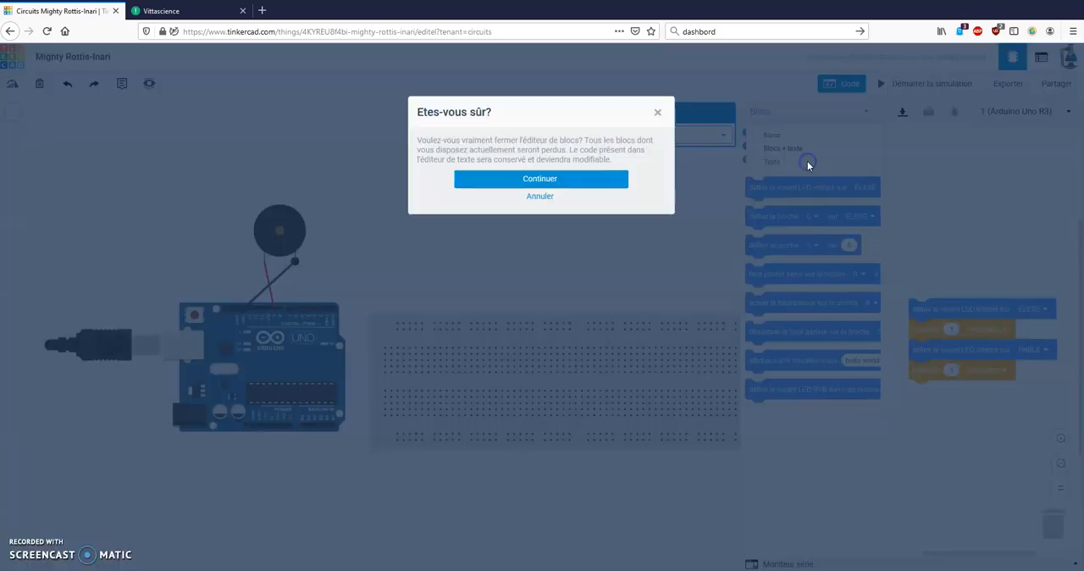
pyautogui.click(508, 179)
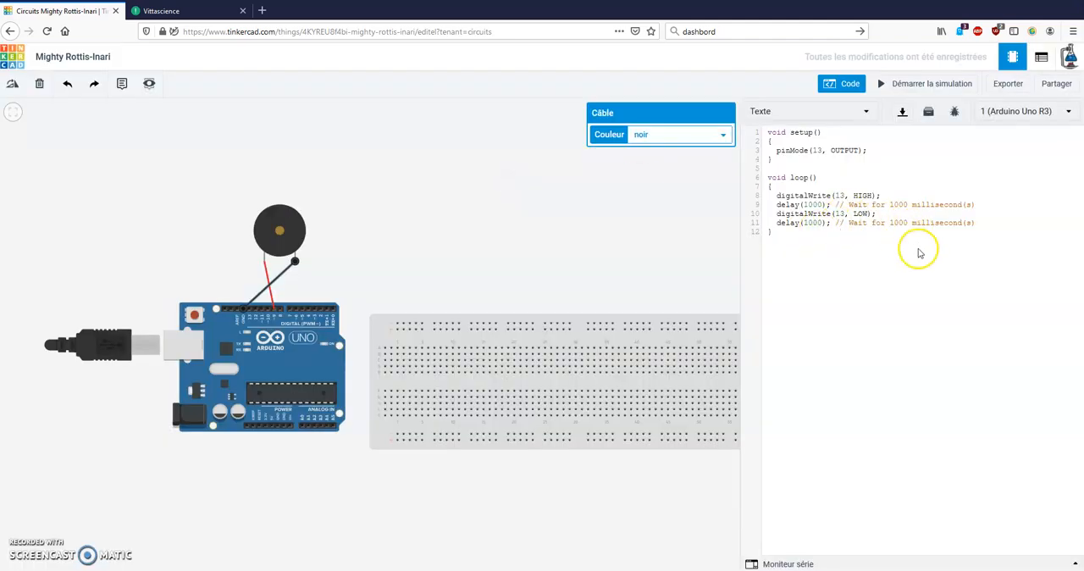
# Replace all of the default blink code in the text editor with the copied buzzer code
pyautogui.moveTo(811, 233); pyautogui.dragTo(745, 115)
pyautogui.rightClick(878, 190)
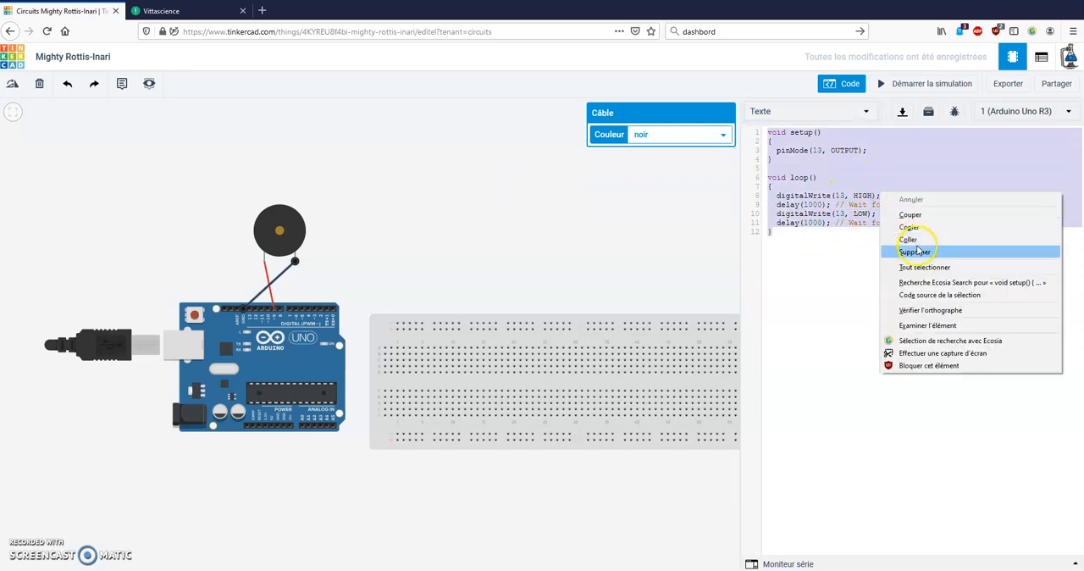
pyautogui.click(916, 246)
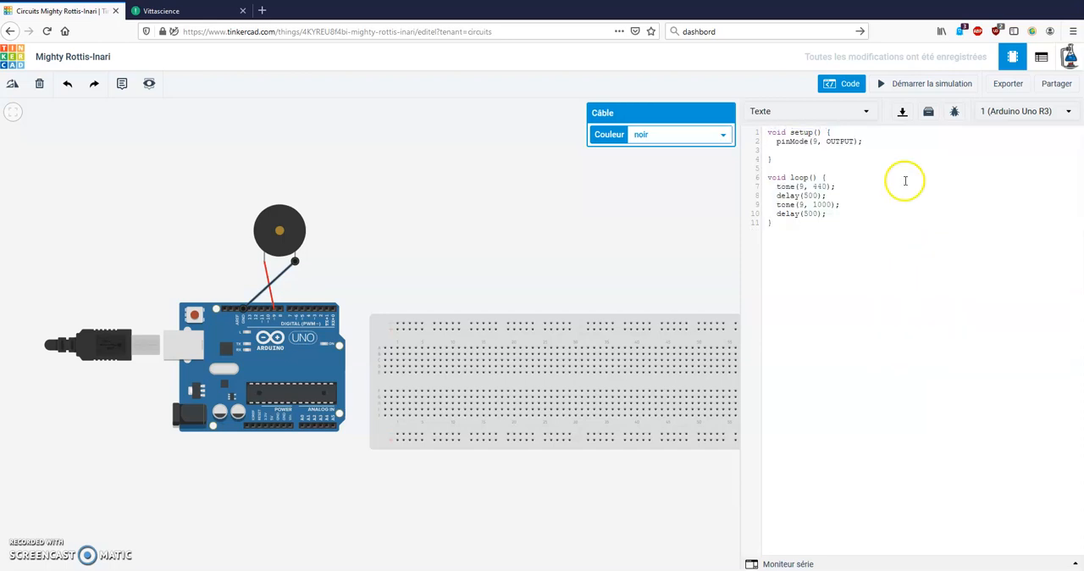
# Run the circuit simulation a few times to listen to the alternating buzzer tones, and stop it
pyautogui.click(904, 88)
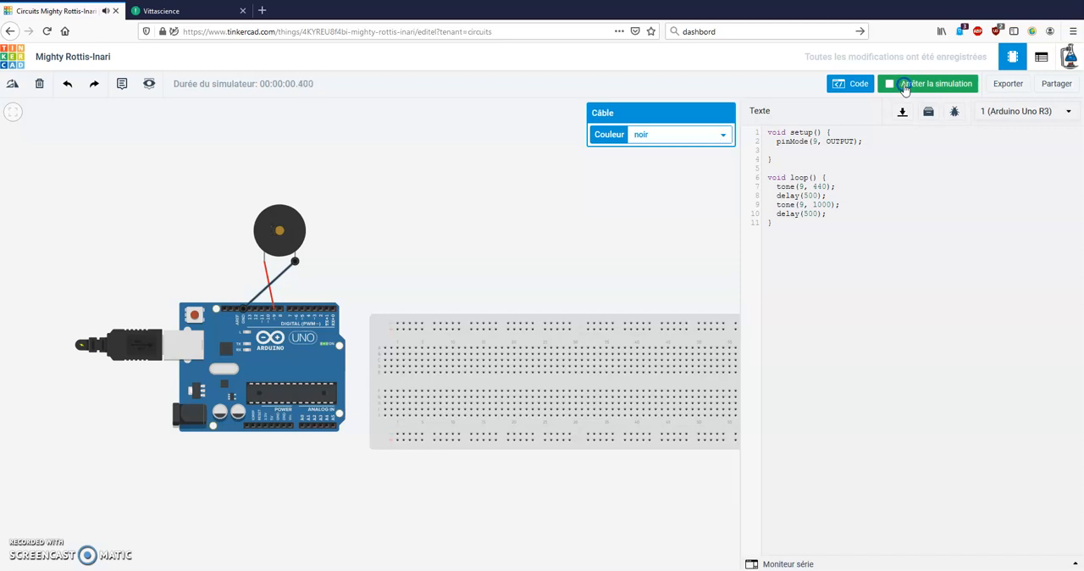
pyautogui.click(904, 85)
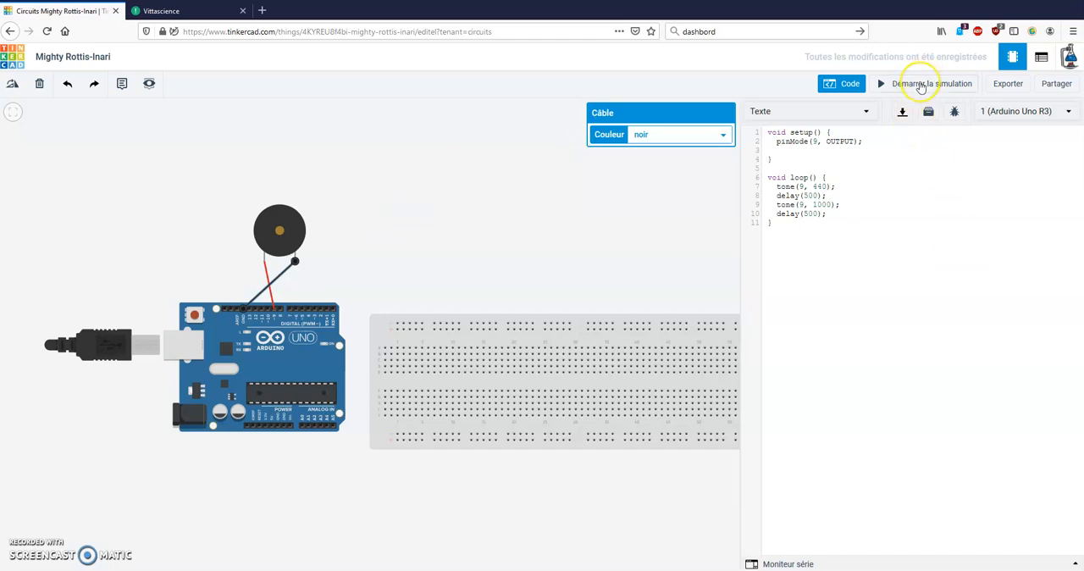
pyautogui.click(920, 85)
pyautogui.click(920, 85)
pyautogui.click(920, 86)
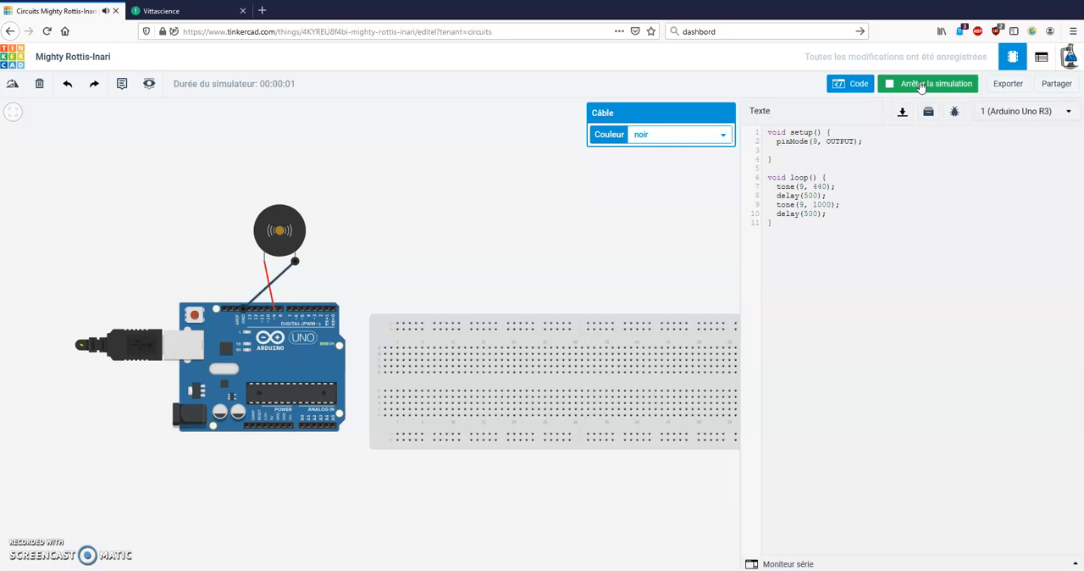
pyautogui.click(921, 85)
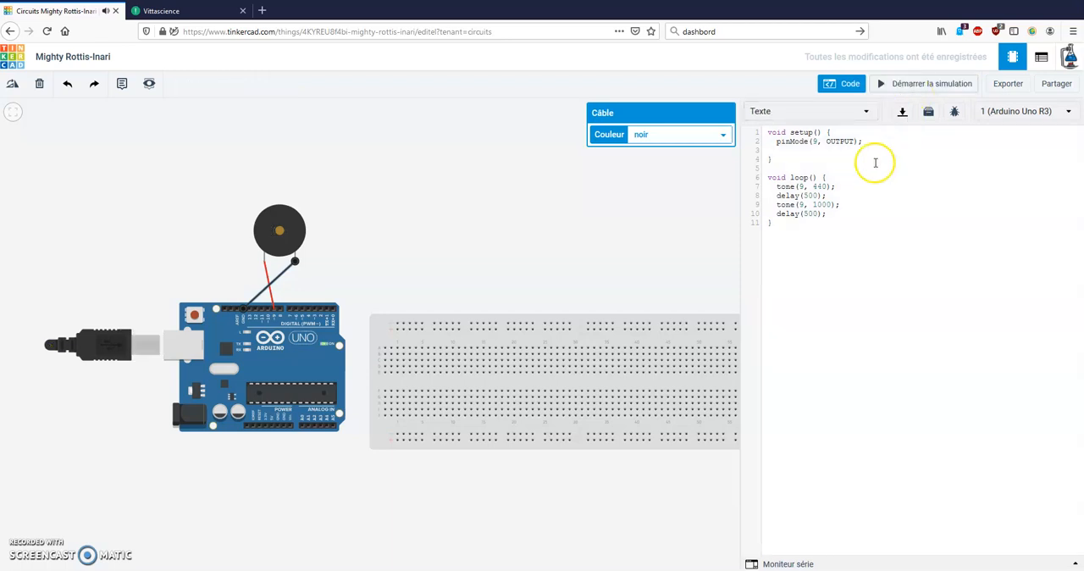
# Set both delays in the loop to 1000 milliseconds and test the buzzer by running and stopping the simulation
pyautogui.click(802, 195)
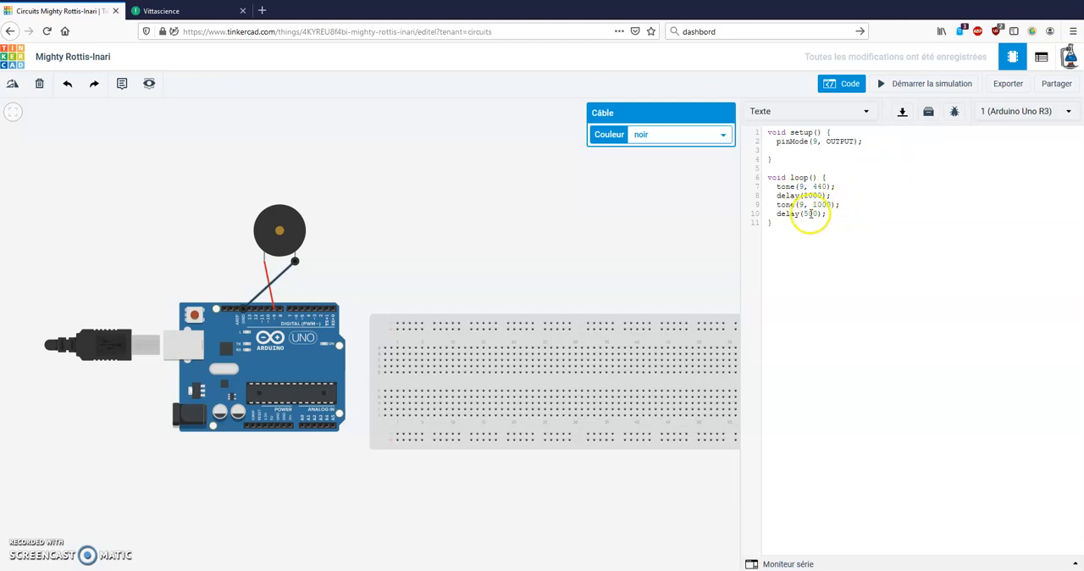
pyautogui.write('10')
pyautogui.click(932, 83)
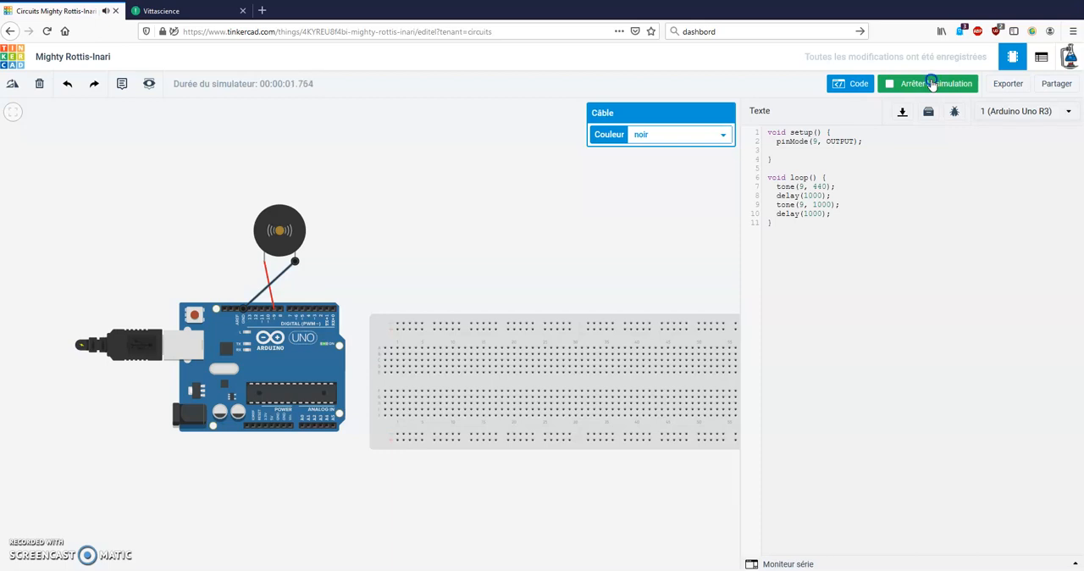
pyautogui.click(932, 83)
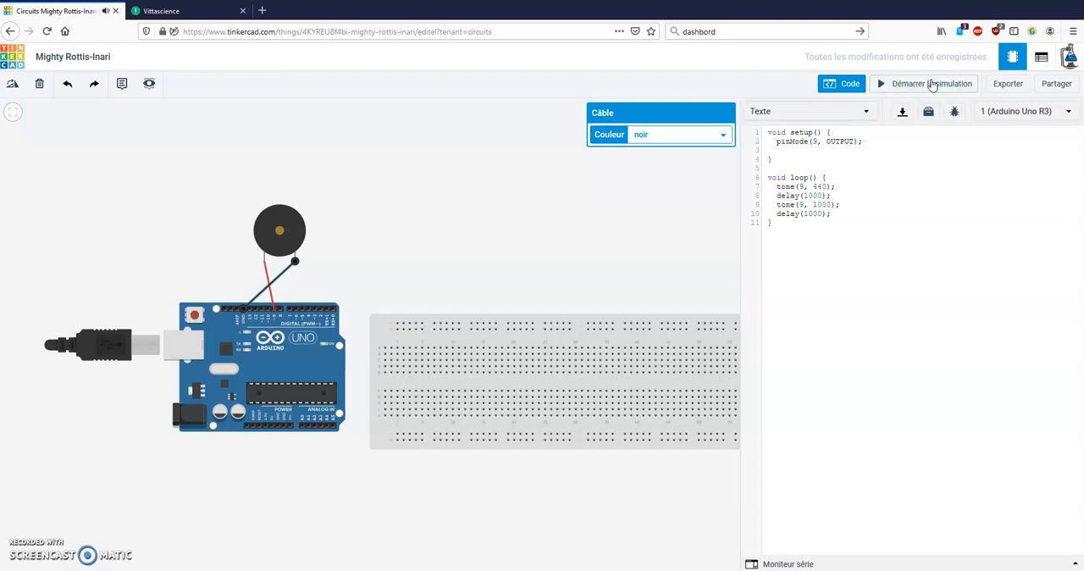